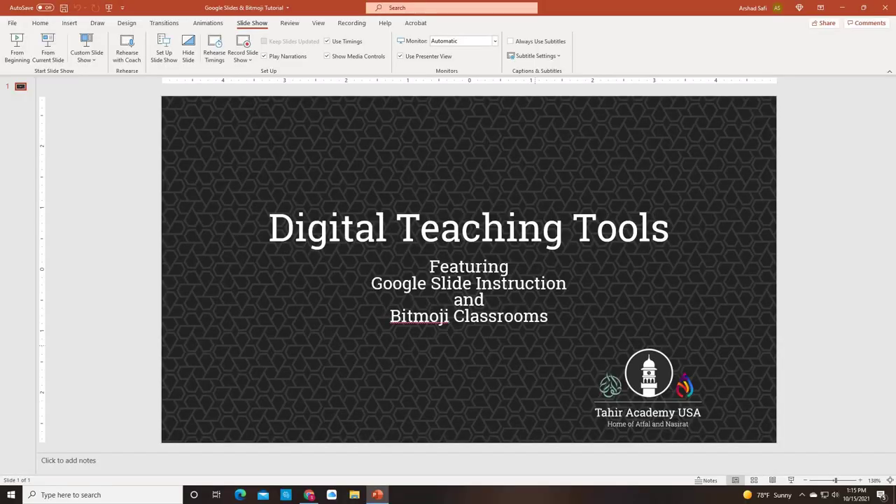
Switch to the Class #3 presentation in Google Slides and examine the first slide's avatar, name stars, linked books and backpack
{"action": "left_click", "coordinate": [309, 495]}
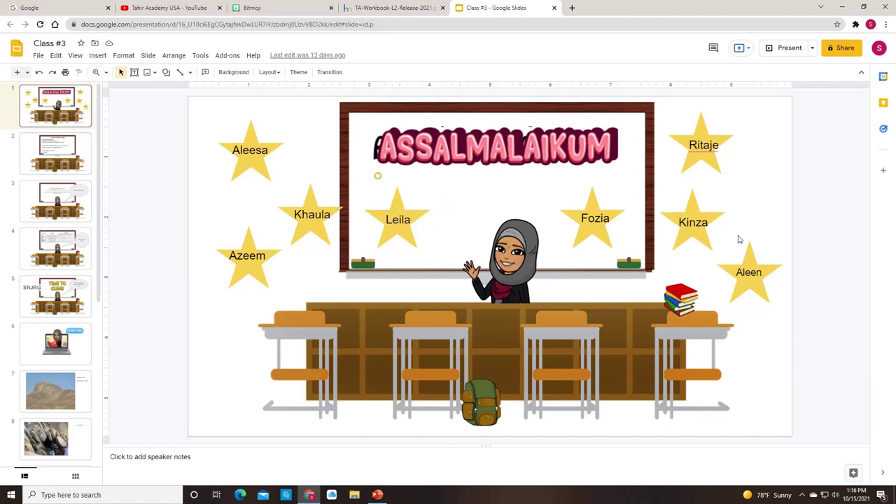
{"action": "left_click", "coordinate": [496, 280]}
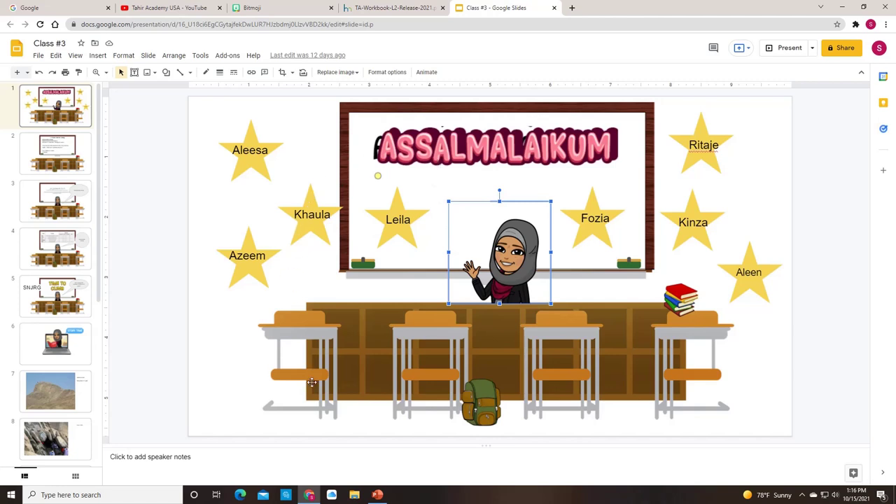
{"action": "left_click", "coordinate": [243, 169]}
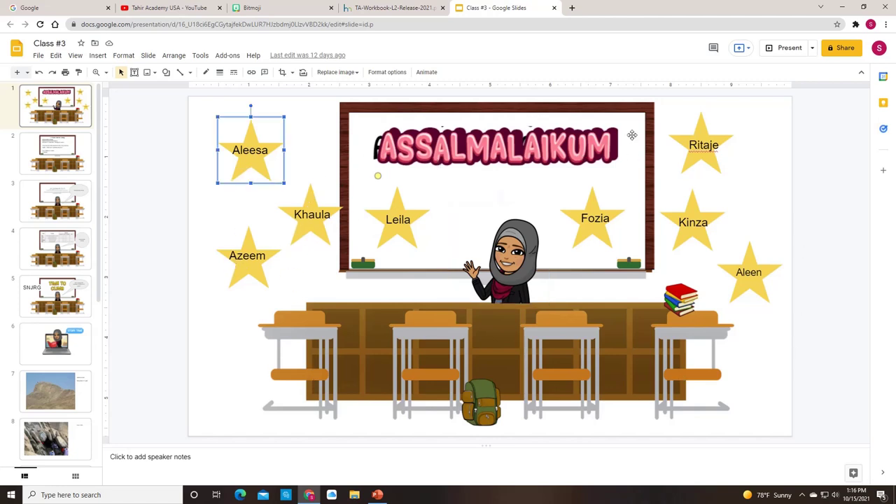
{"action": "left_click", "coordinate": [712, 146]}
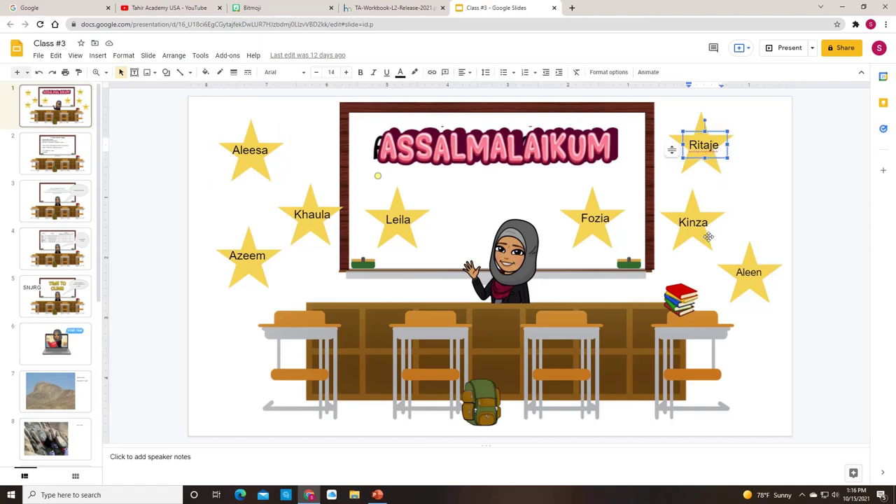
{"action": "left_click", "coordinate": [690, 302]}
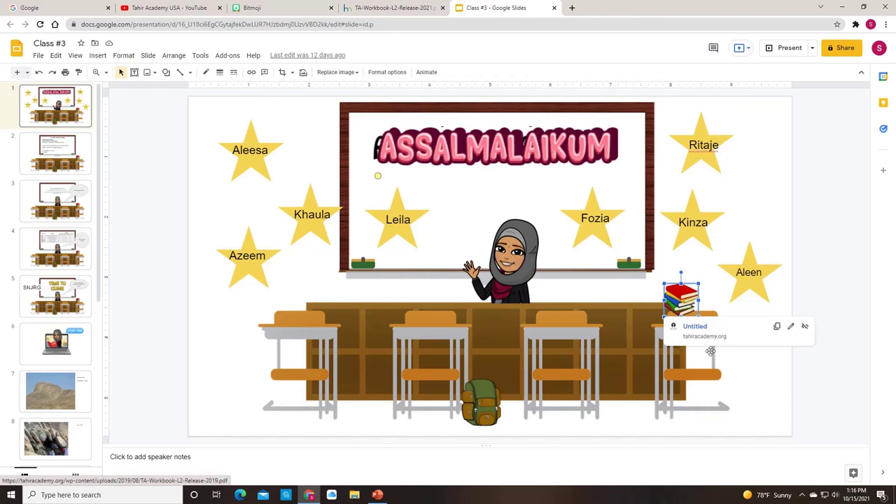
{"action": "left_click", "coordinate": [483, 408]}
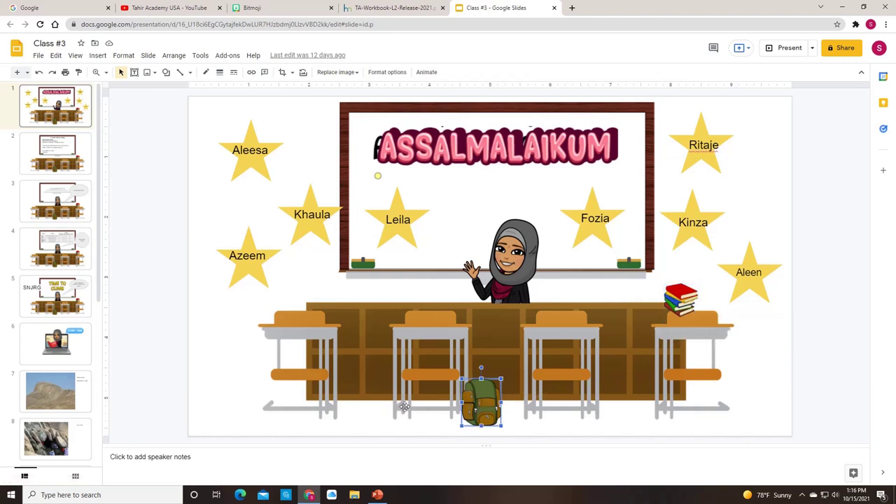
Review the Lesson Plan for Today slide and the Homework for This Week slide
{"action": "left_click", "coordinate": [83, 165]}
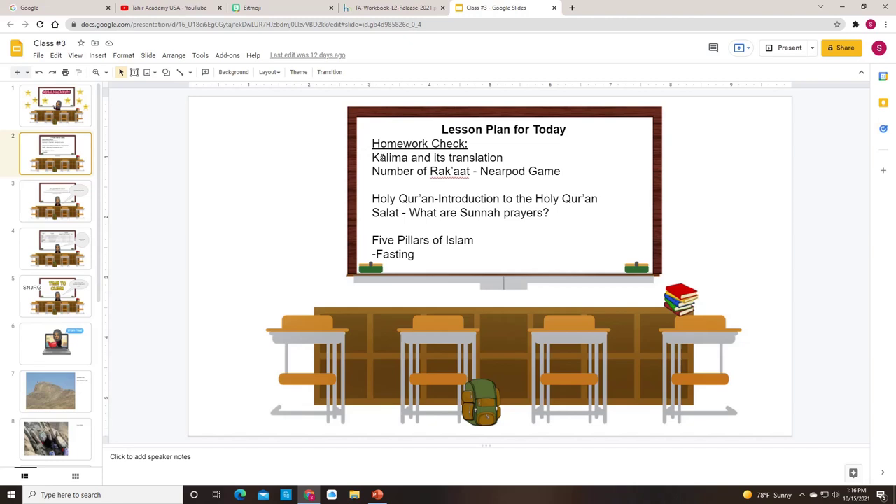
{"action": "left_click_drag", "start_coordinate": [376, 157], "coordinate": [499, 172]}
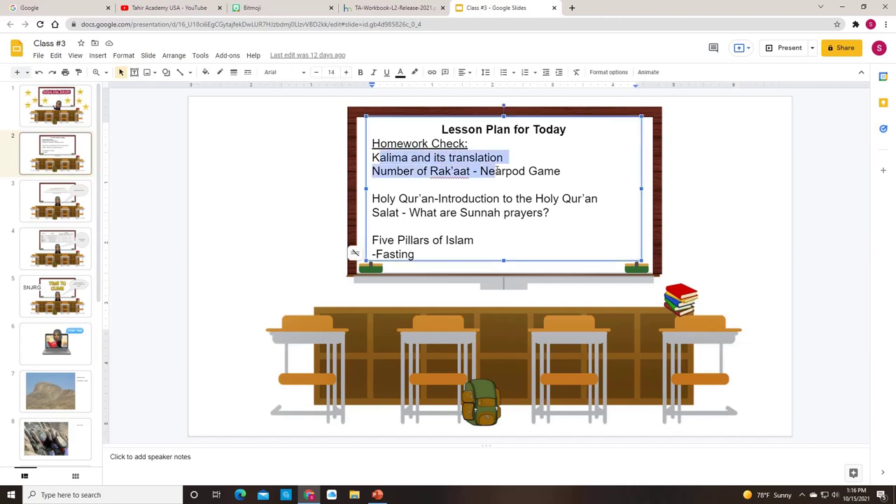
{"action": "left_click", "coordinate": [505, 173]}
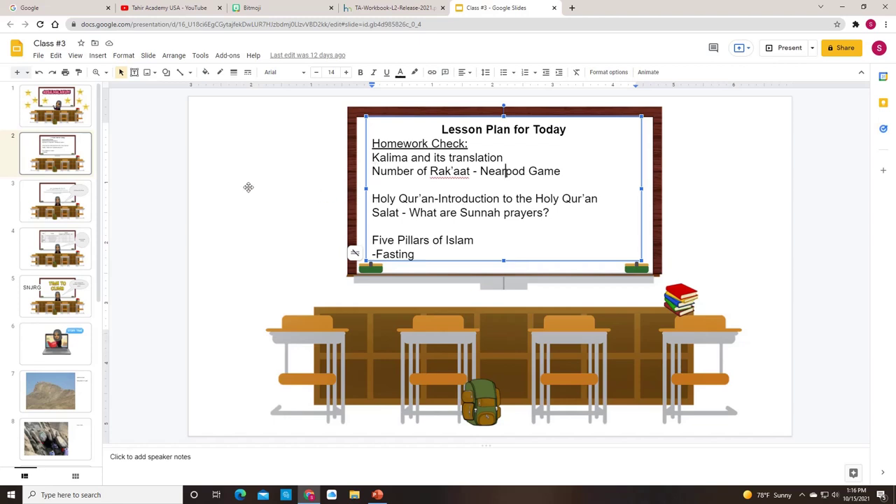
{"action": "scroll", "coordinate": [54, 293], "scroll_direction": "down", "scroll_amount": 4}
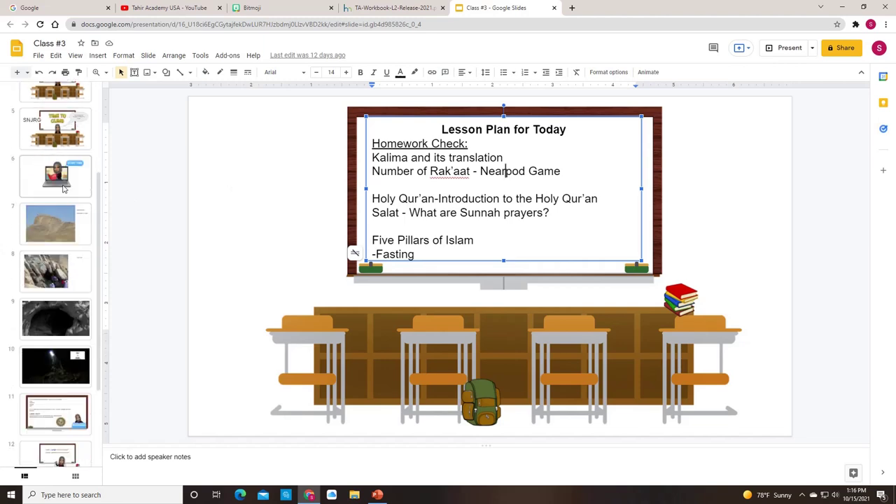
{"action": "left_click", "coordinate": [60, 405]}
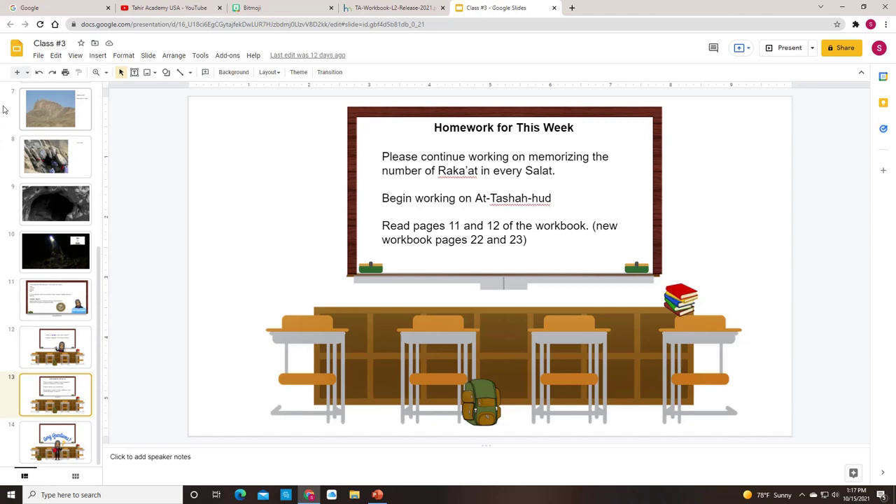
Look through the presentation's options for emailing the file and downloading it in other formats
{"action": "left_click", "coordinate": [39, 56]}
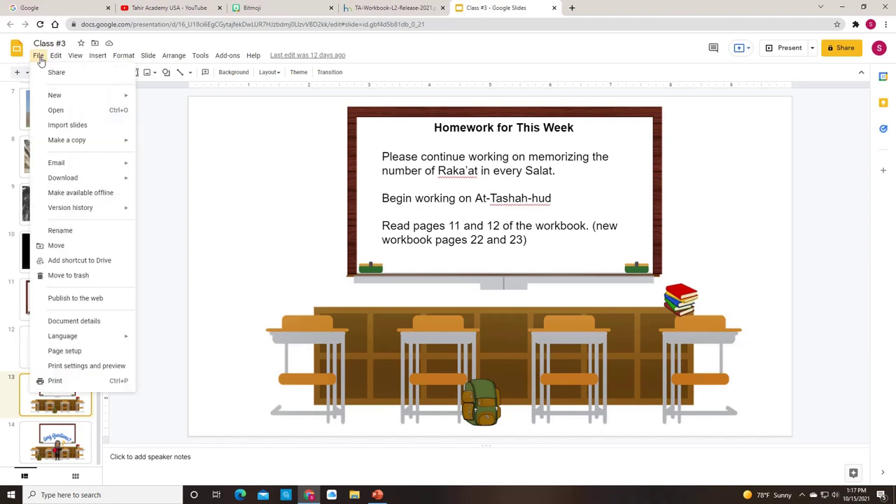
{"action": "mouse_move", "coordinate": [58, 166]}
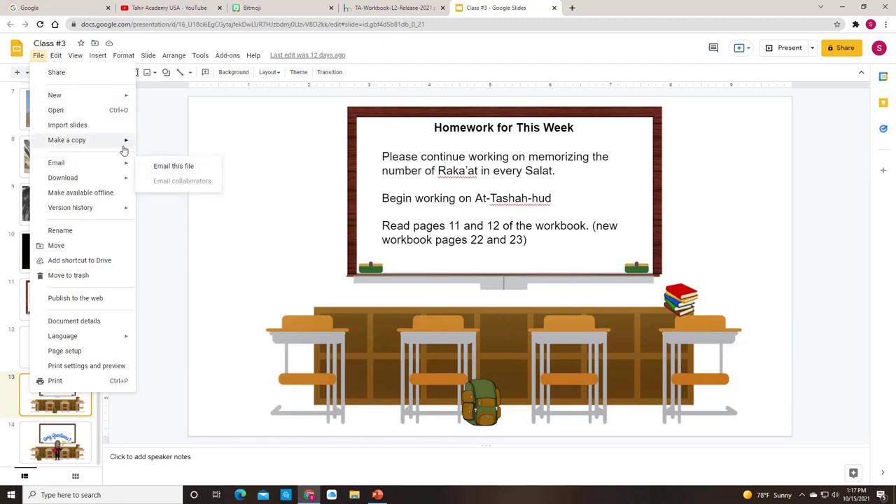
{"action": "mouse_move", "coordinate": [124, 180]}
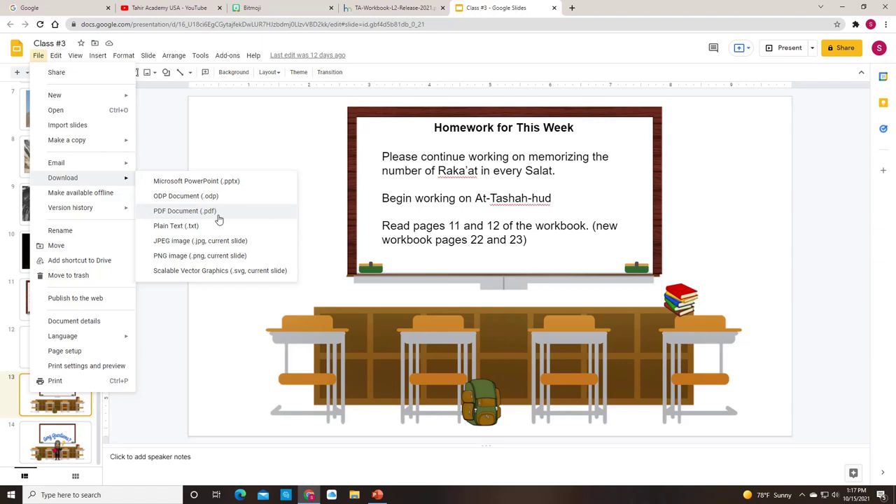
{"action": "left_click", "coordinate": [184, 121]}
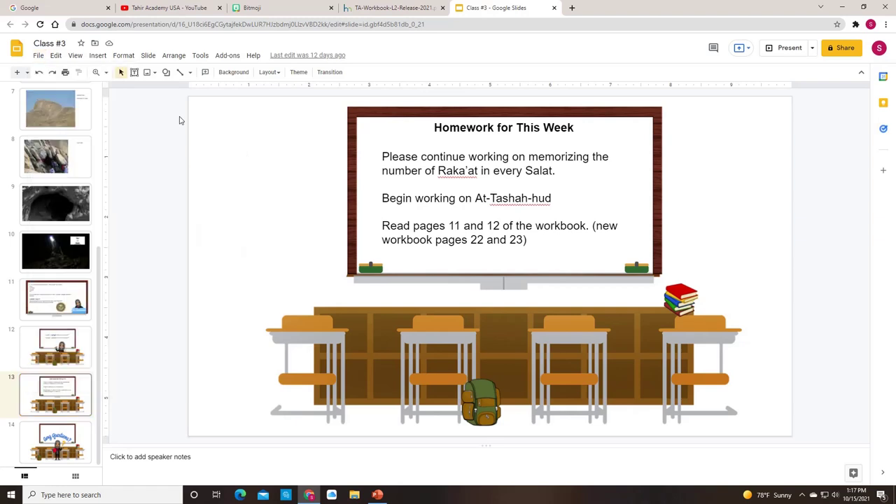
Review slides 2 to 4, examining the Kalima image on the Homework Check slide
{"action": "scroll", "coordinate": [87, 168], "scroll_direction": "up", "scroll_amount": 5}
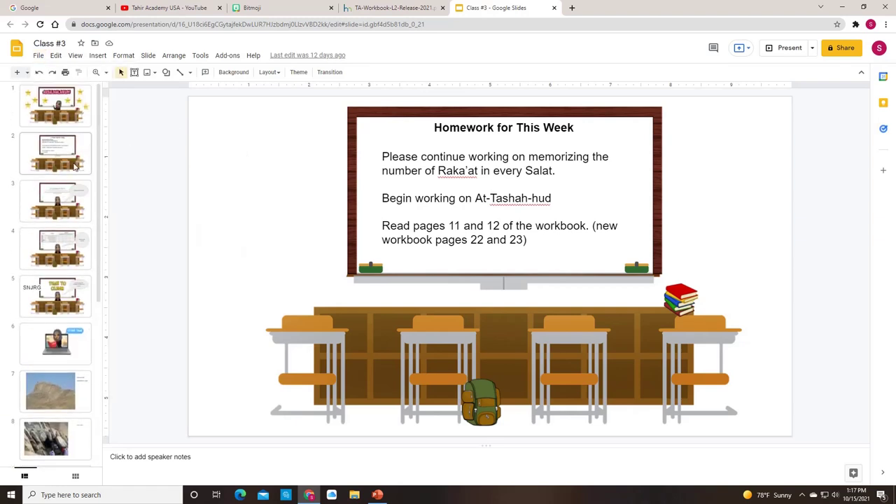
{"action": "left_click", "coordinate": [75, 166]}
{"action": "left_click", "coordinate": [71, 195]}
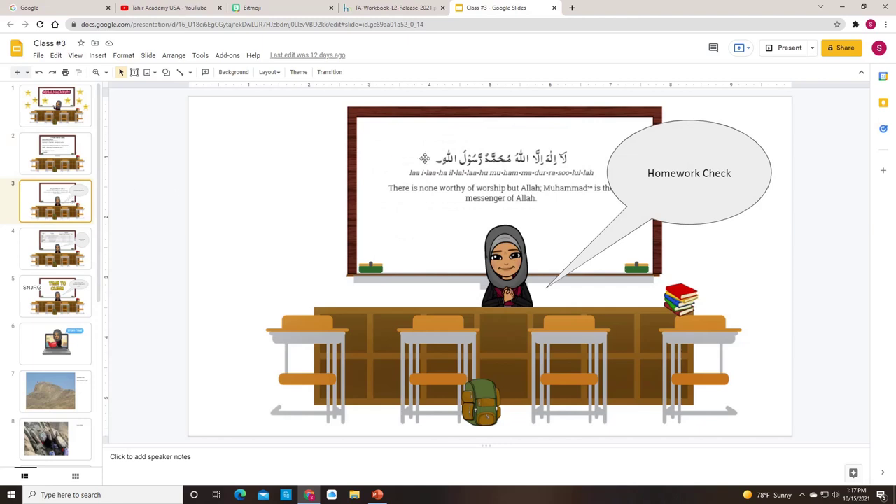
{"action": "left_click", "coordinate": [466, 154]}
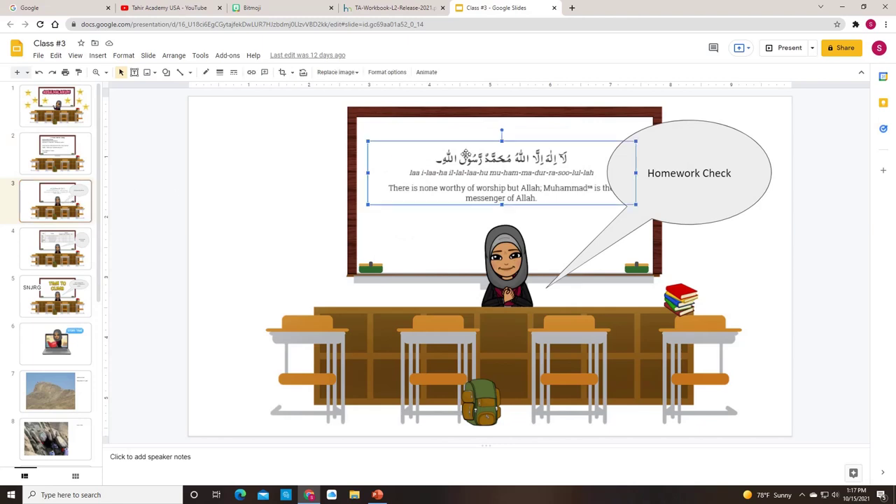
{"action": "left_click", "coordinate": [60, 255]}
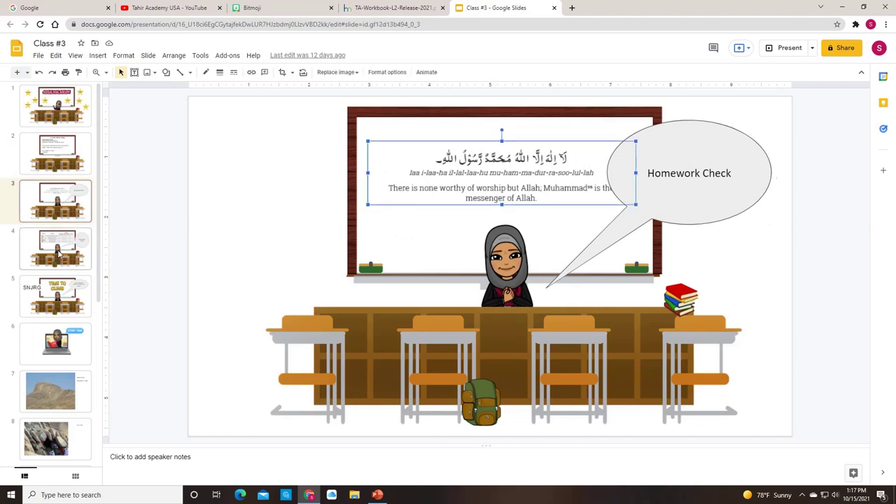
Review the Jabal an-Nur, Cave Hira and Sunnah Prayers slides of the lesson
{"action": "scroll", "coordinate": [66, 308], "scroll_direction": "down", "scroll_amount": 2}
{"action": "left_click", "coordinate": [66, 311]}
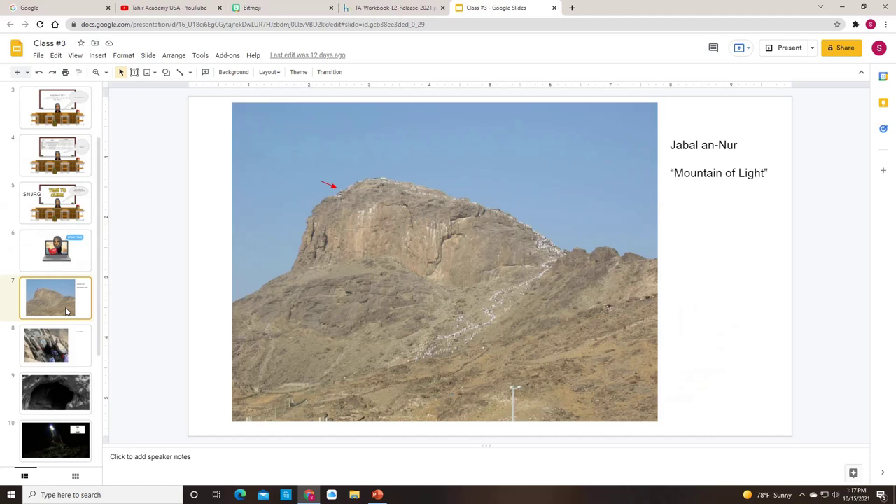
{"action": "left_click", "coordinate": [61, 355]}
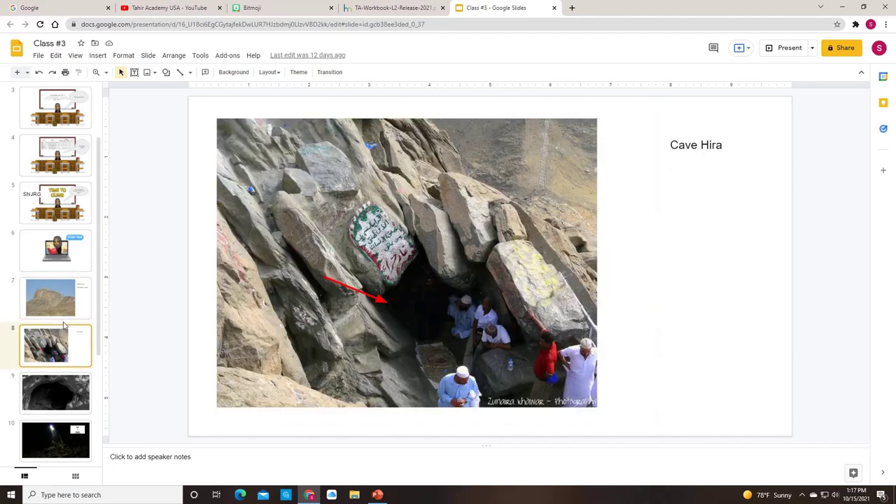
{"action": "left_click", "coordinate": [63, 318]}
{"action": "scroll", "coordinate": [63, 318], "scroll_direction": "down", "scroll_amount": 3}
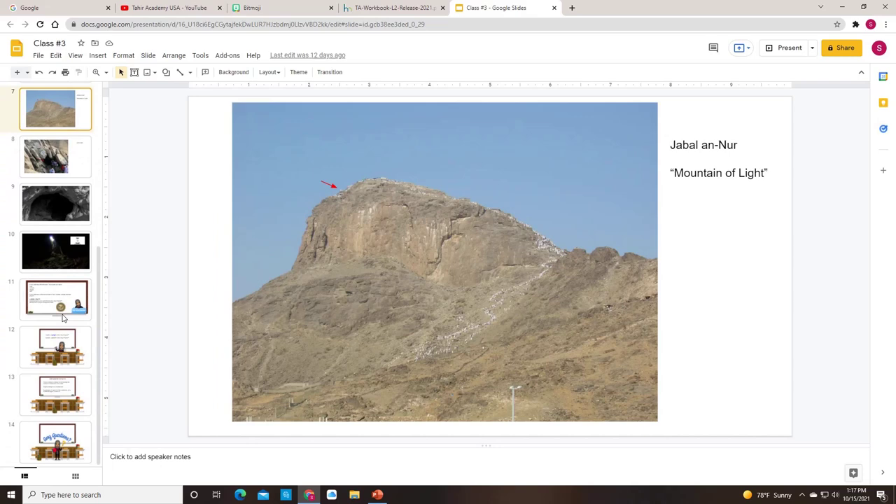
{"action": "left_click", "coordinate": [63, 315]}
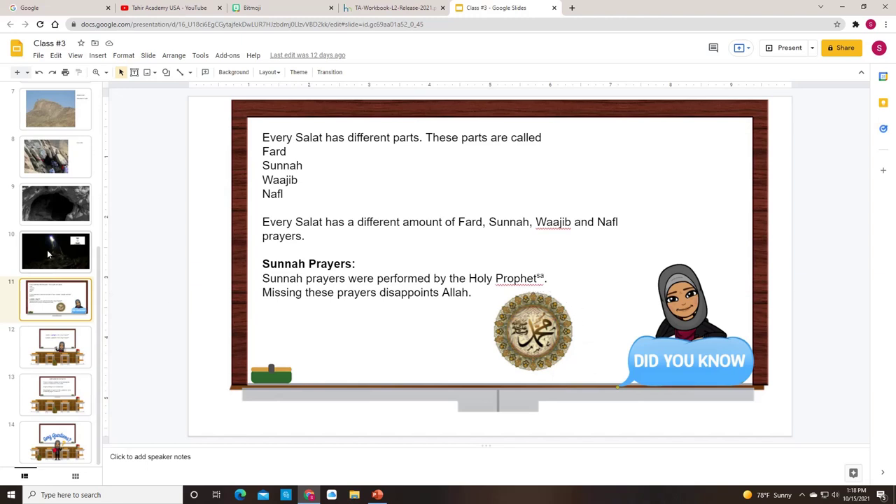
{"action": "scroll", "coordinate": [47, 256], "scroll_direction": "up", "scroll_amount": 3}
{"action": "scroll", "coordinate": [47, 256], "scroll_direction": "up", "scroll_amount": 5}
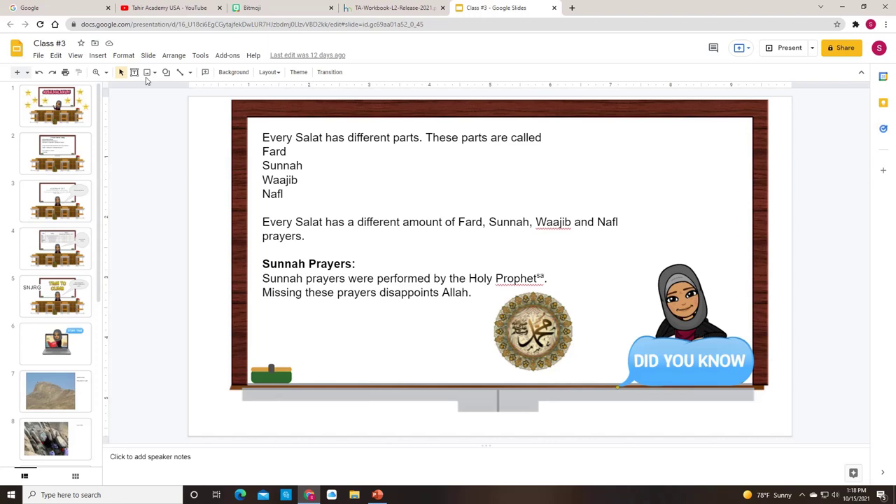
Go to Google Drive at drive.google.com in the browser tab showing the Google homepage
{"action": "left_click", "coordinate": [64, 8]}
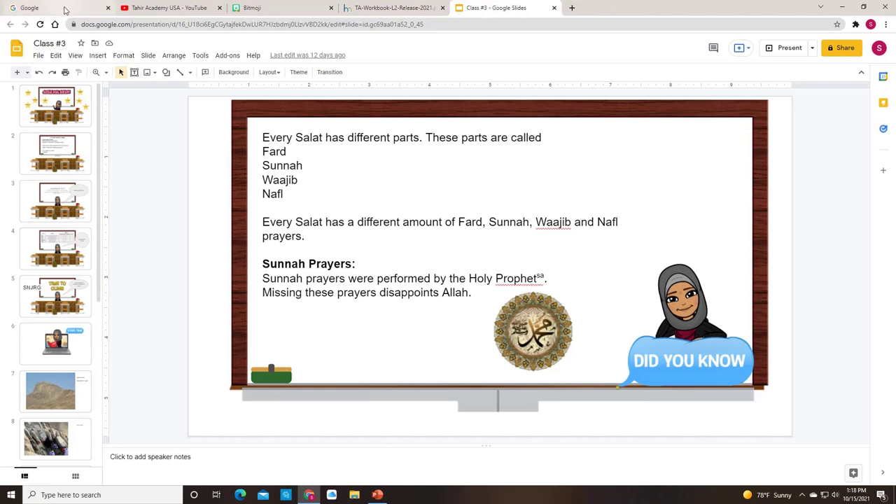
{"action": "left_click", "coordinate": [151, 28]}
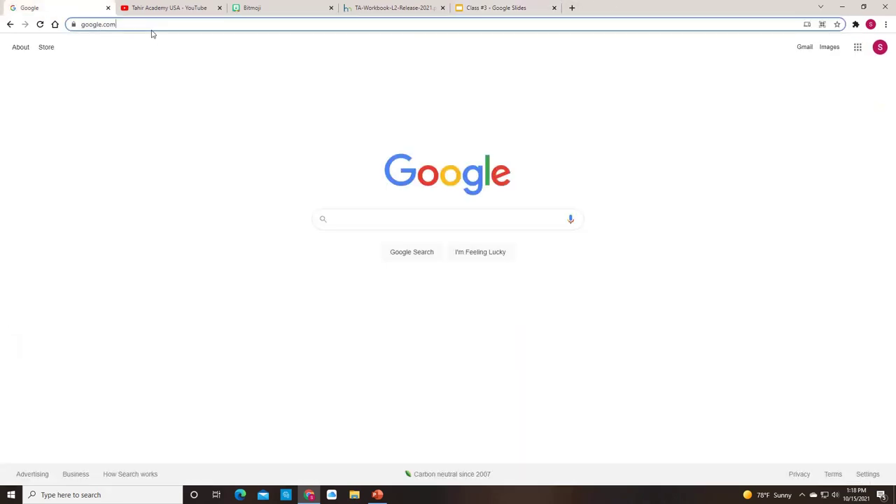
{"action": "type", "text": "drive"}
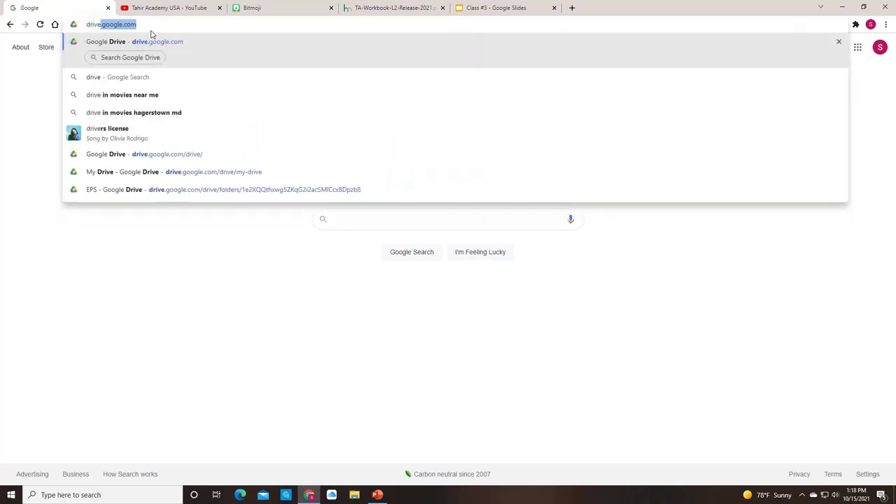
{"action": "key", "text": "Return"}
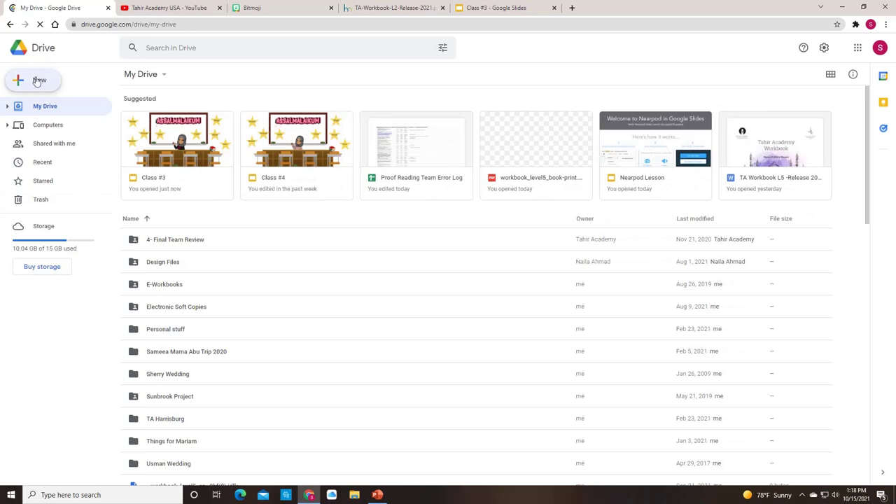
{"action": "left_click", "coordinate": [37, 83]}
{"action": "left_click", "coordinate": [37, 82]}
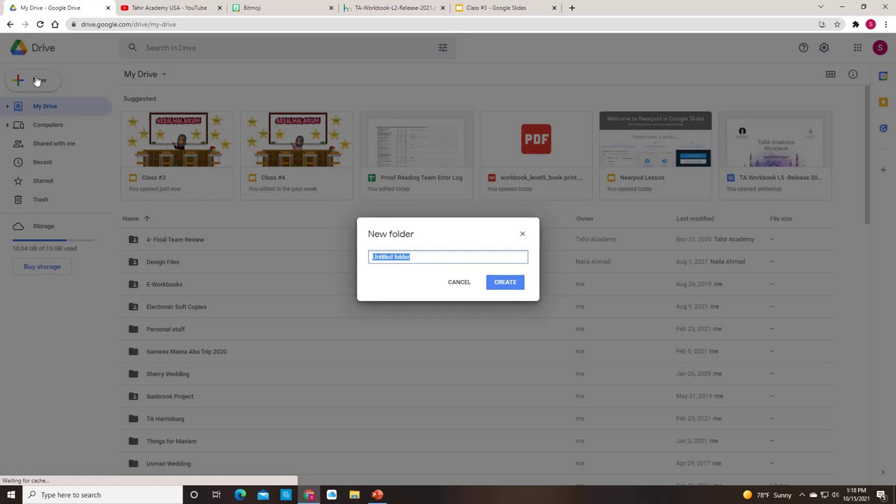
{"action": "left_click", "coordinate": [523, 234]}
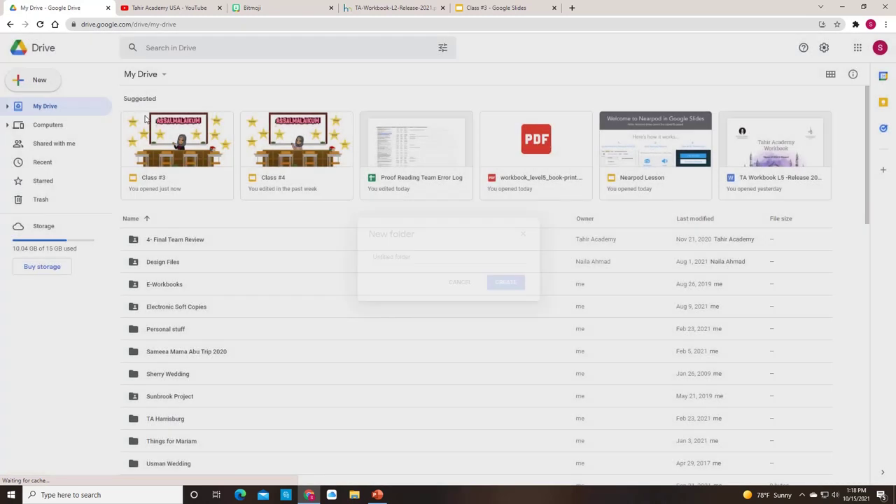
Create a new Google Slides presentation from Drive and name it Sample
{"action": "left_click", "coordinate": [42, 81]}
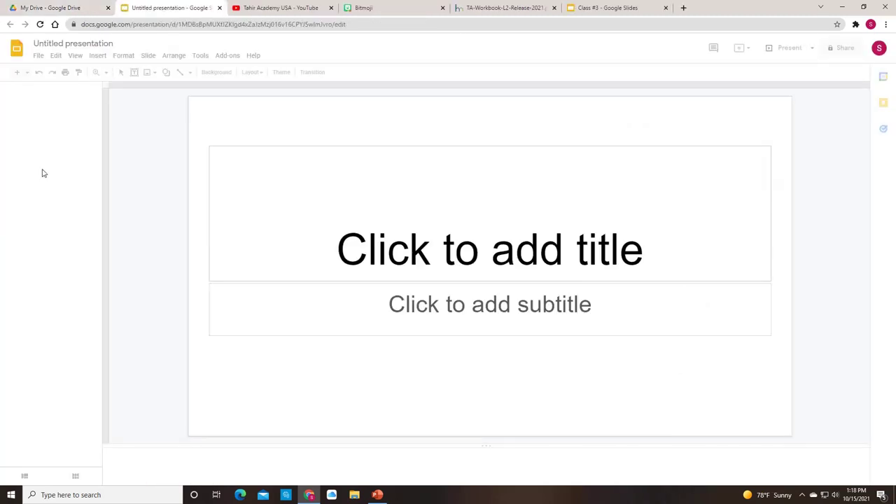
{"action": "left_click", "coordinate": [98, 44]}
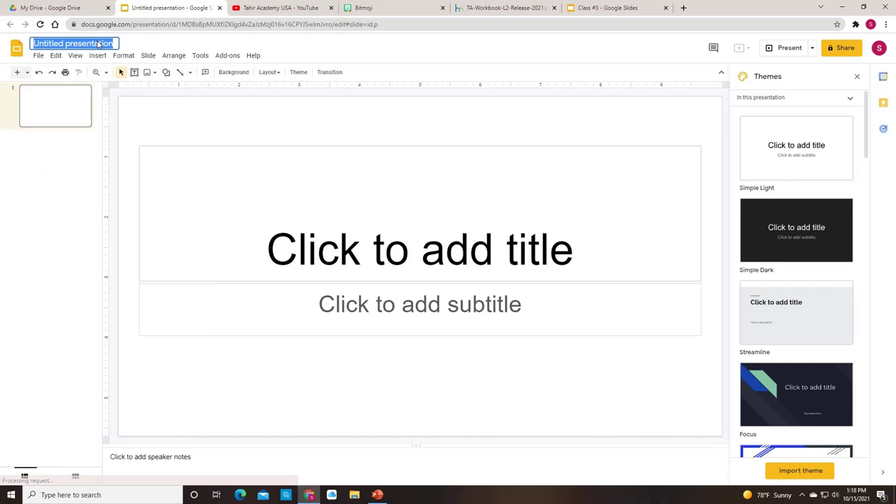
{"action": "type", "text": "Sameple"}
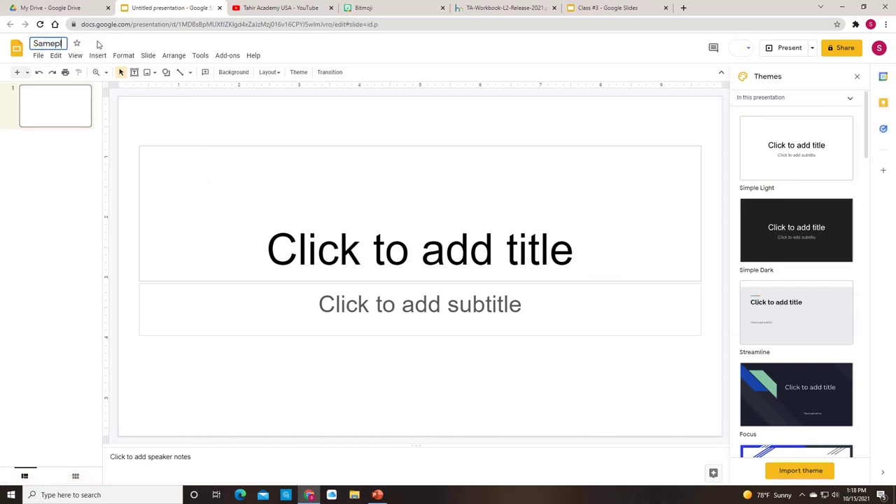
{"action": "key", "text": "BackSpace"}
{"action": "key", "text": "BackSpace"}
{"action": "key", "text": "BackSpace"}
{"action": "key", "text": "BackSpace"}
{"action": "type", "text": "ple"}
Delete the title and subtitle placeholders from the first slide
{"action": "left_click", "coordinate": [231, 144]}
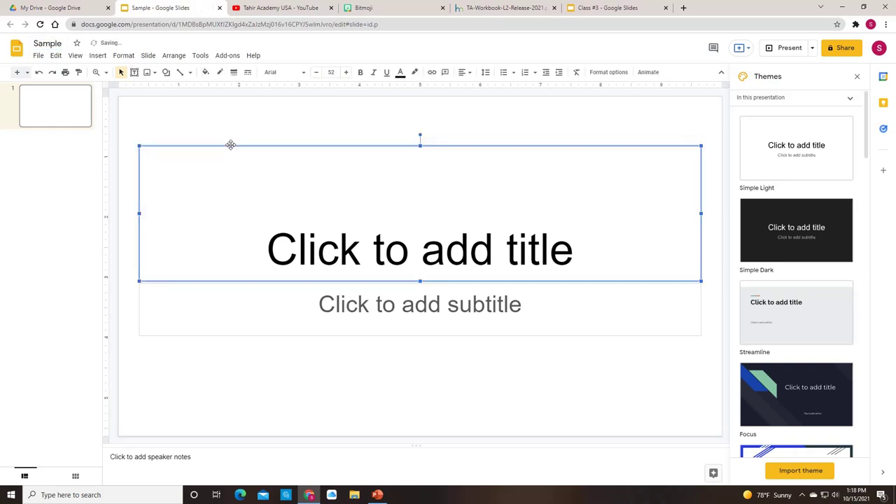
{"action": "key", "text": "Delete"}
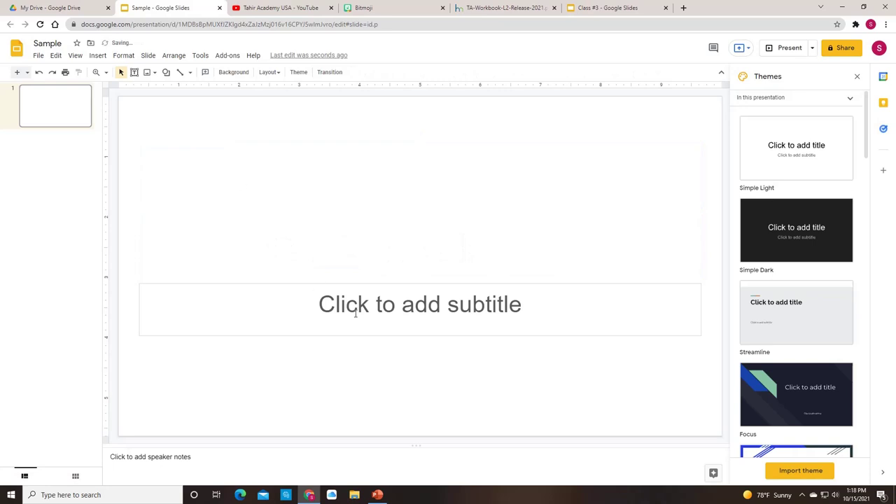
{"action": "left_click", "coordinate": [372, 284]}
{"action": "key", "text": "Delete"}
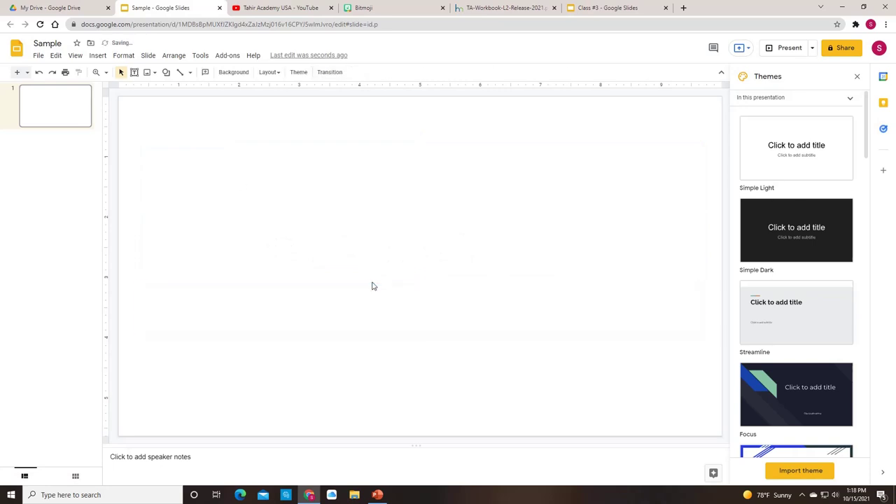
Search the web for images of "transparent rug" to insert in the slide
{"action": "left_click", "coordinate": [100, 57]}
{"action": "mouse_move", "coordinate": [106, 77]}
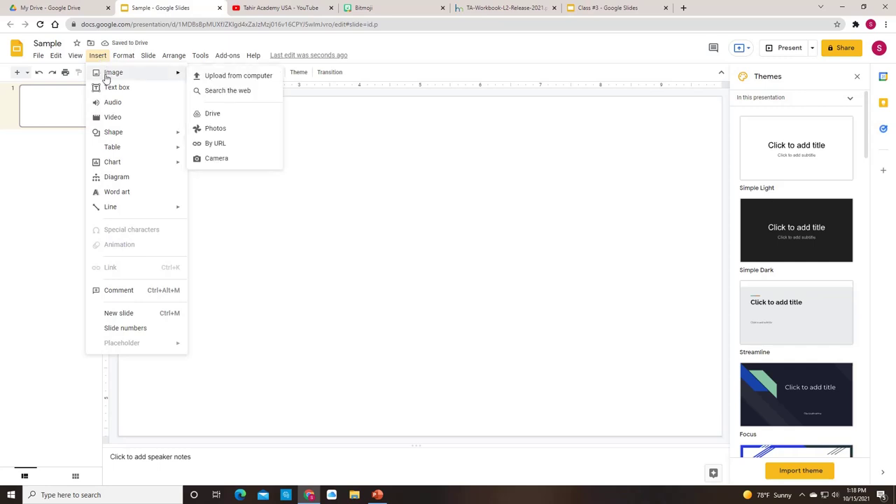
{"action": "left_click", "coordinate": [232, 94]}
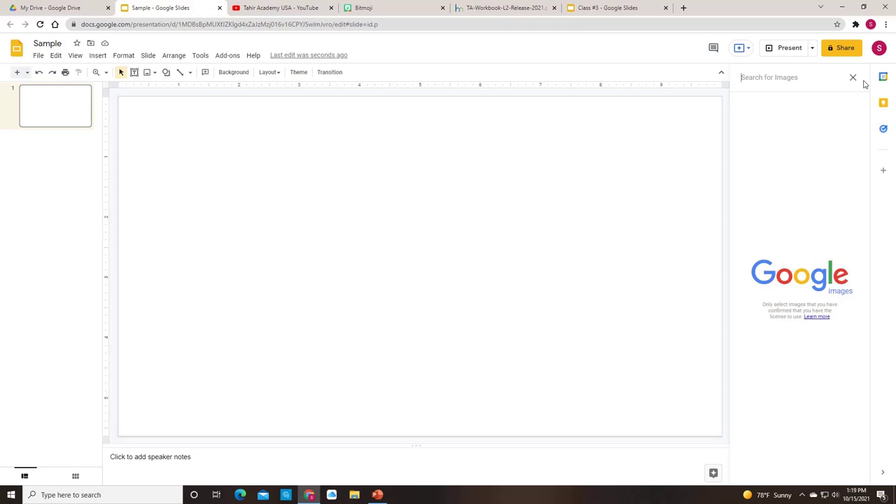
{"action": "type", "text": "r"}
{"action": "key", "text": "BackSpace"}
{"action": "type", "text": "tr"}
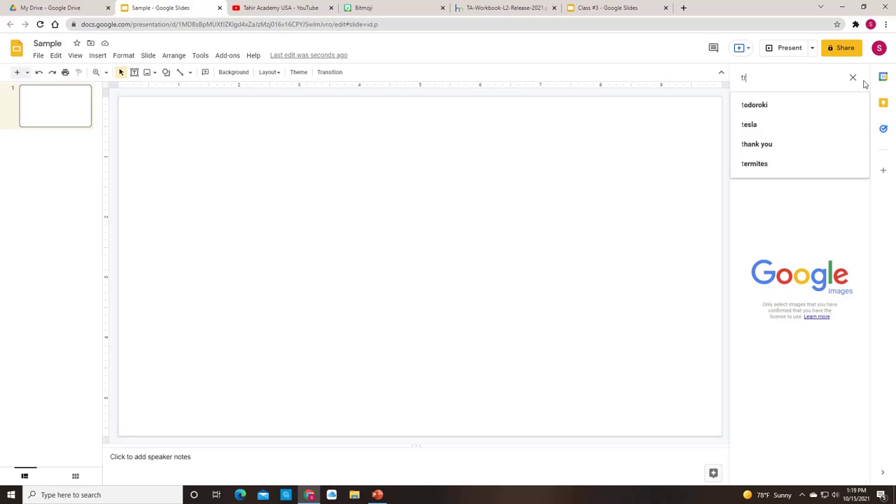
{"action": "type", "text": "ansparent r"}
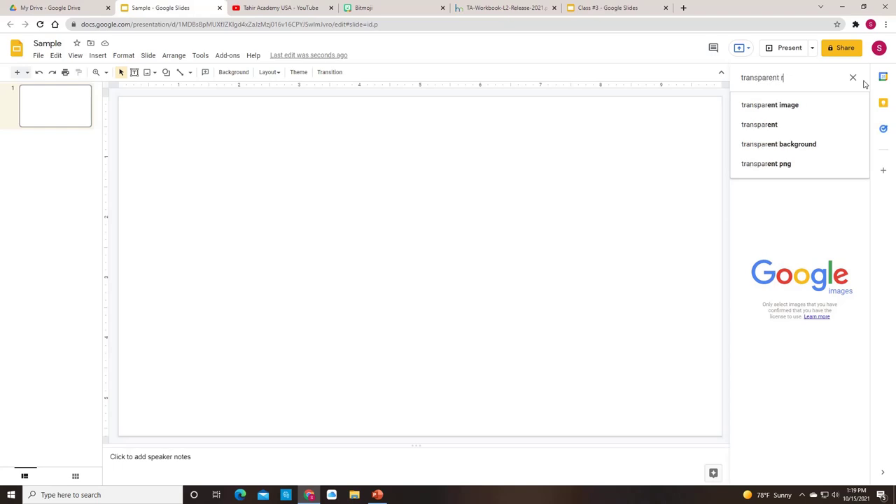
{"action": "type", "text": "ug"}
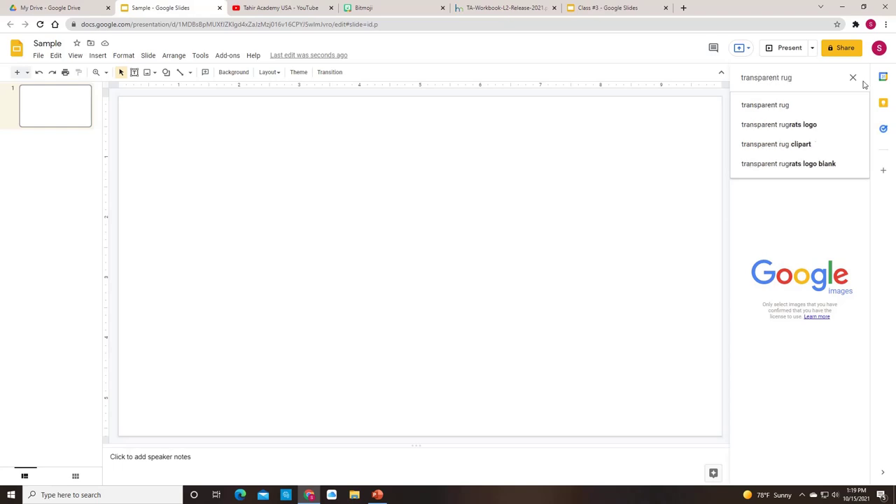
{"action": "left_click", "coordinate": [793, 108]}
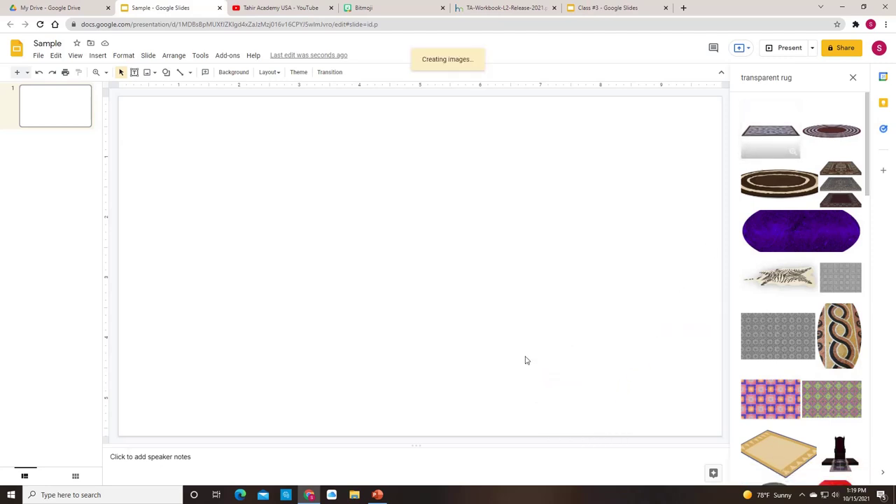
Insert the rectangular rug with the diamond pattern on the slide and crop away the empty space above and below it
{"action": "left_click_drag", "start_coordinate": [385, 283], "coordinate": [652, 295]}
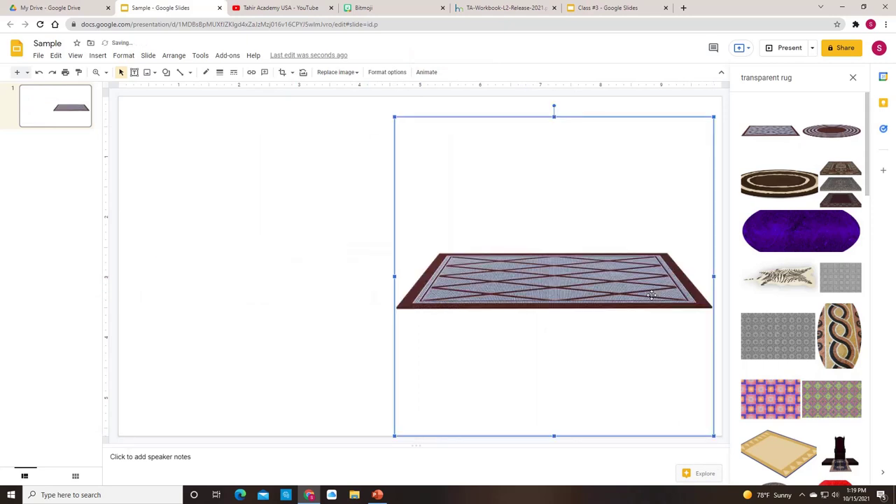
{"action": "double_click", "coordinate": [578, 312]}
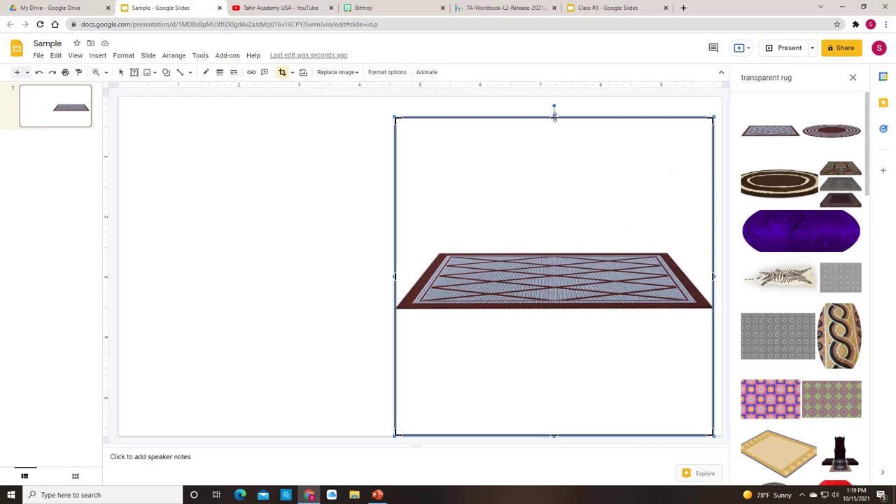
{"action": "left_click_drag", "start_coordinate": [553, 117], "coordinate": [570, 245]}
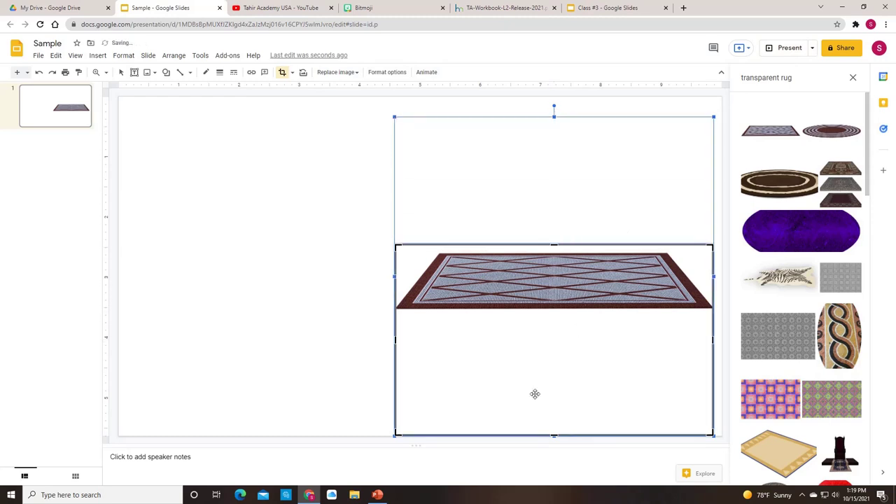
{"action": "left_click_drag", "start_coordinate": [554, 435], "coordinate": [567, 316]}
{"action": "key", "text": "Escape"}
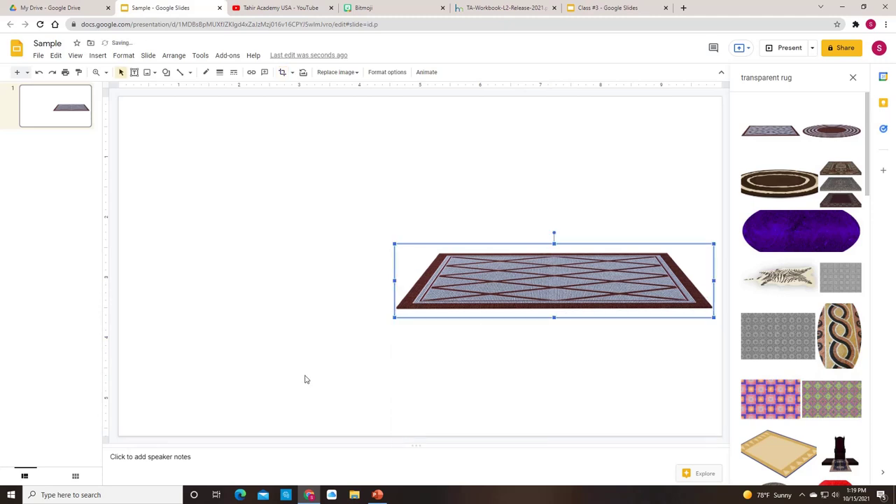
Move the rug down to the lower part of the slide and enlarge it moderately, keeping it within the slide
{"action": "left_click_drag", "start_coordinate": [619, 272], "coordinate": [604, 350]}
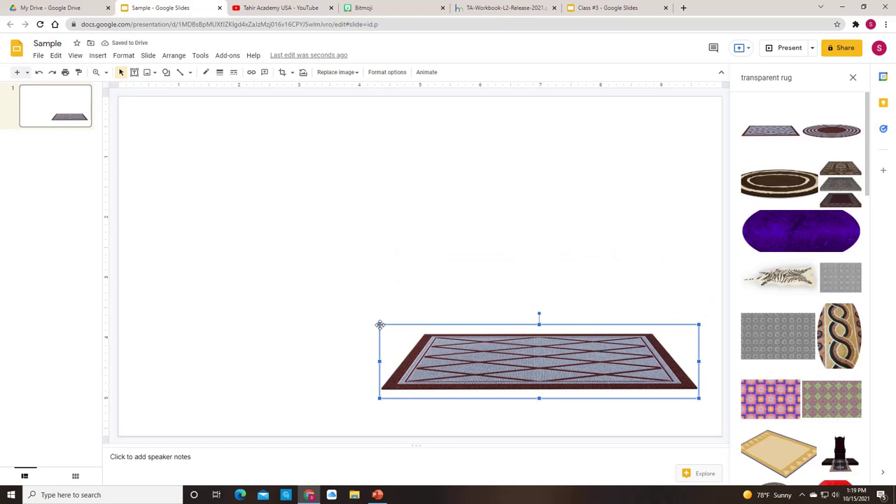
{"action": "left_click_drag", "start_coordinate": [380, 325], "coordinate": [307, 246]}
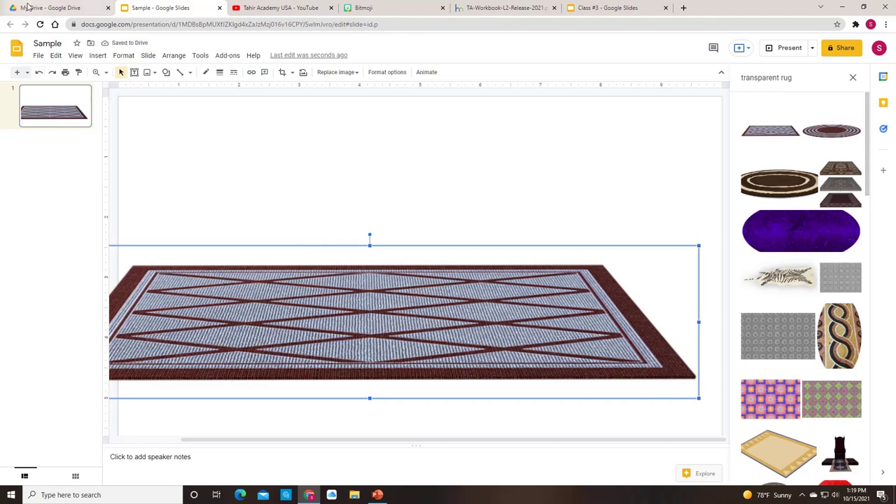
{"action": "left_click", "coordinate": [56, 55]}
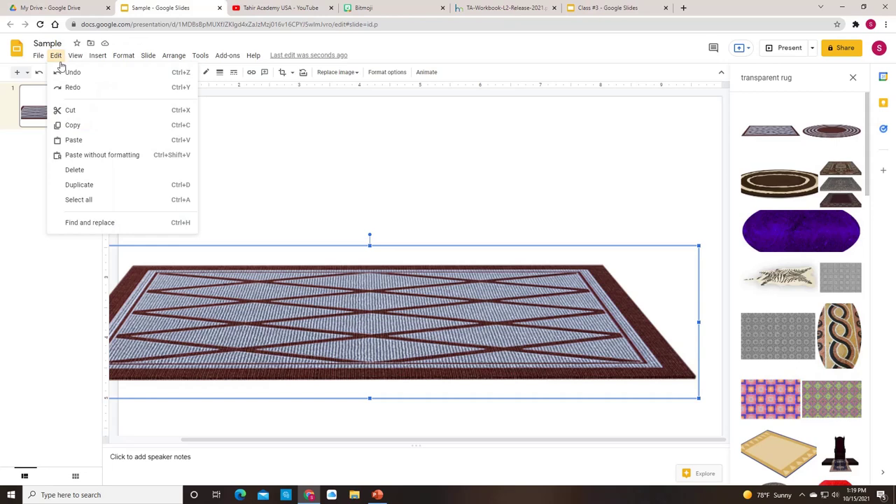
{"action": "left_click", "coordinate": [70, 73]}
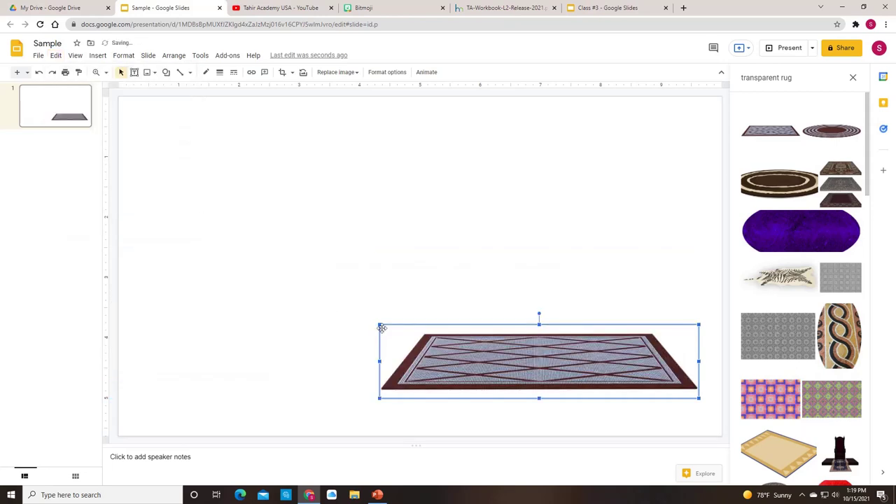
{"action": "left_click_drag", "start_coordinate": [379, 325], "coordinate": [322, 297]}
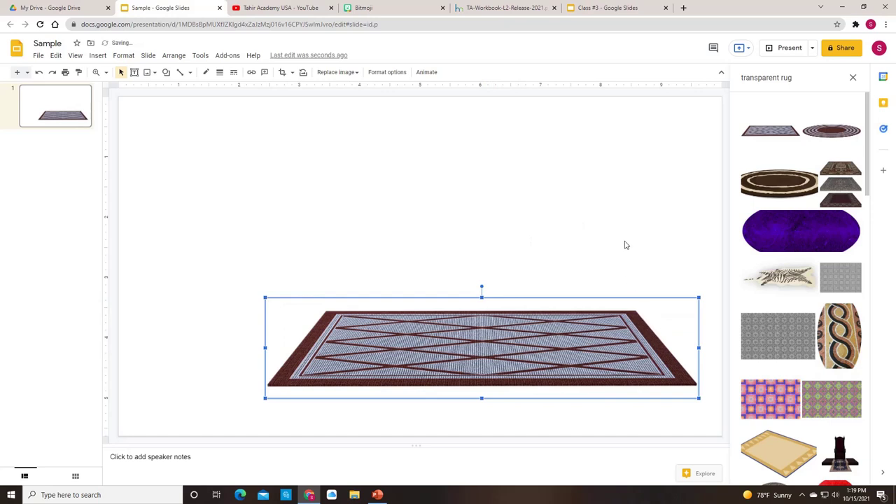
Search the web images for "desks"
{"action": "left_click", "coordinate": [808, 80]}
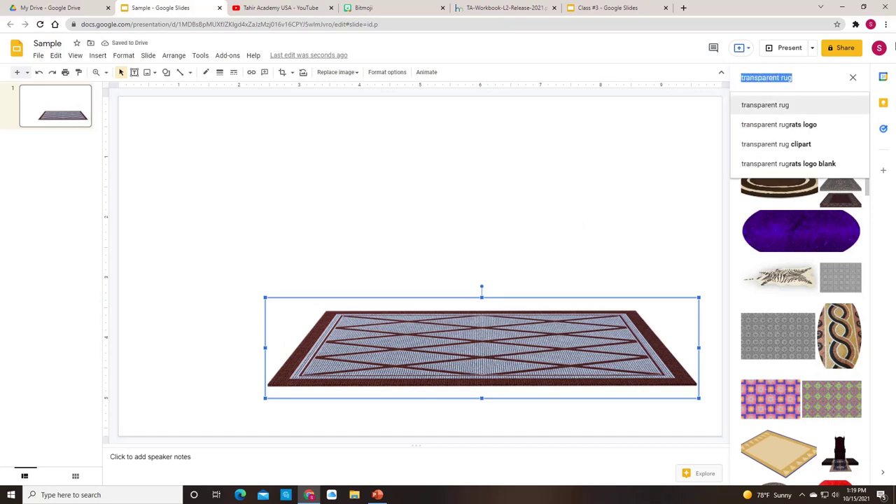
{"action": "type", "text": "desks"}
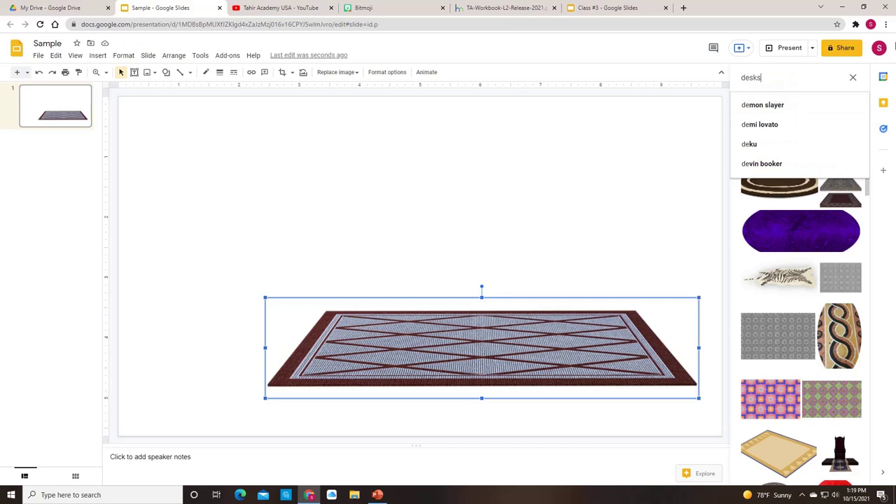
{"action": "key", "text": "Return"}
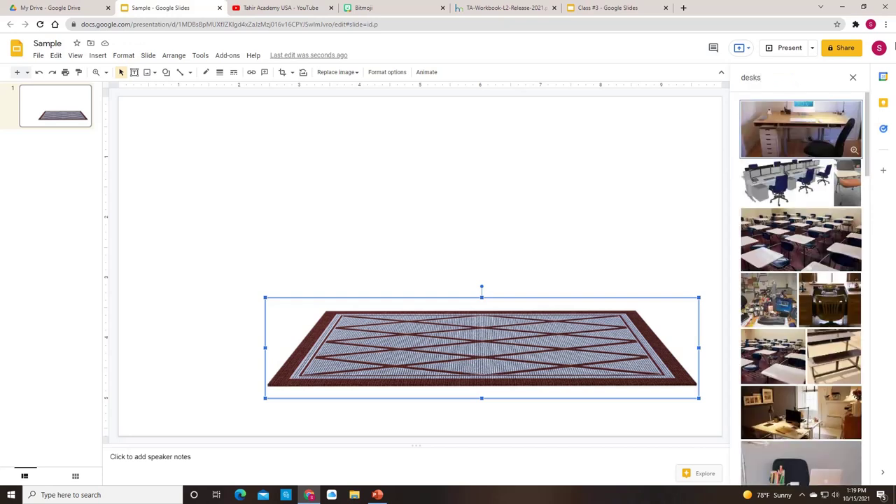
Change the image search to "transparent desks"
{"action": "left_click", "coordinate": [791, 74]}
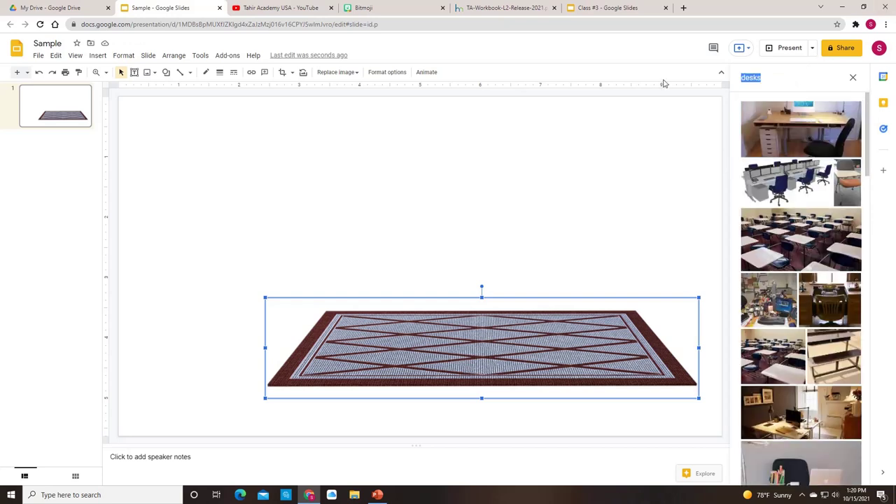
{"action": "type", "text": "transpa"}
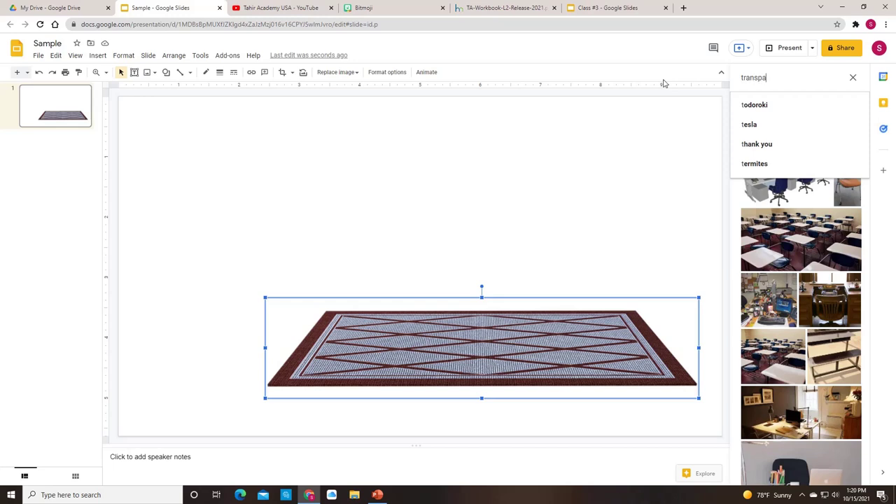
{"action": "type", "text": "r"}
{"action": "type", "text": "ent desks"}
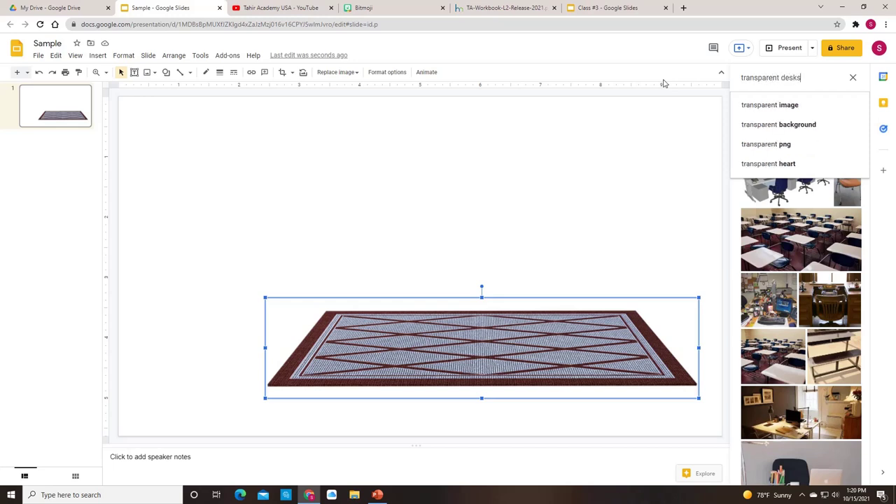
{"action": "key", "text": "Return"}
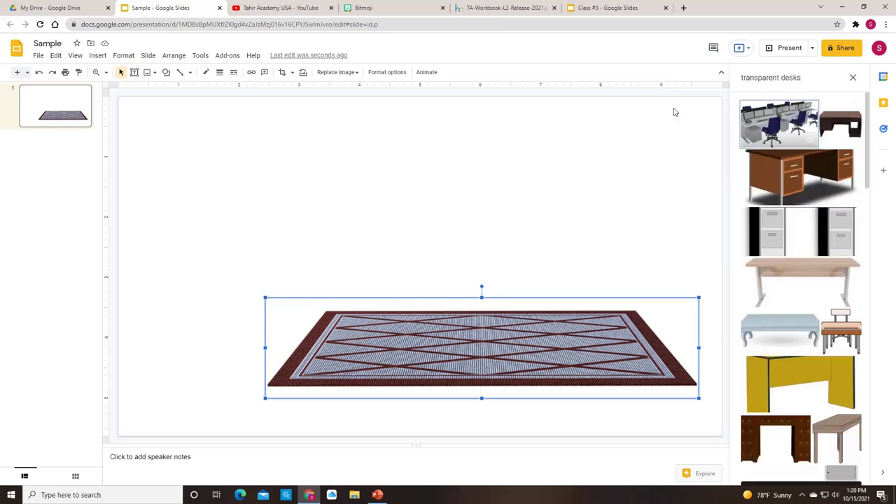
Insert the orange student desk with attached chair, shrink it and place it over the rug's right end
{"action": "scroll", "coordinate": [835, 297], "scroll_direction": "down", "scroll_amount": 3}
{"action": "scroll", "coordinate": [834, 297], "scroll_direction": "down", "scroll_amount": 2}
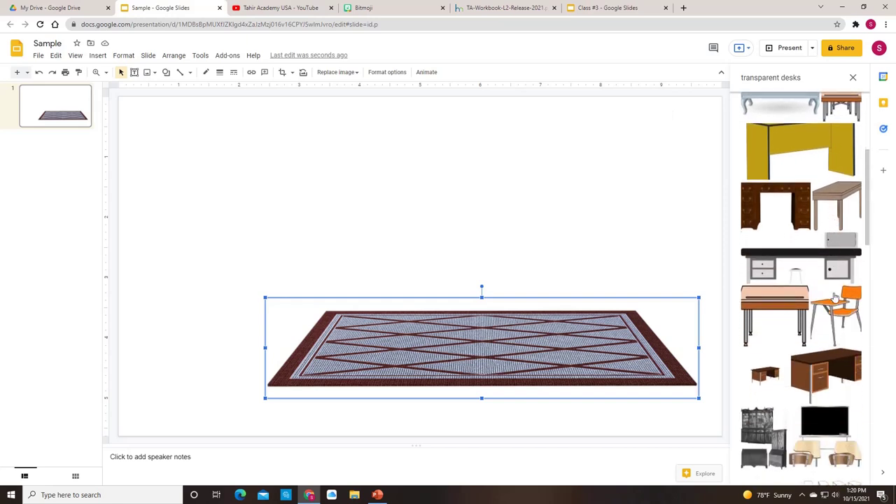
{"action": "left_click_drag", "start_coordinate": [847, 259], "coordinate": [604, 270]}
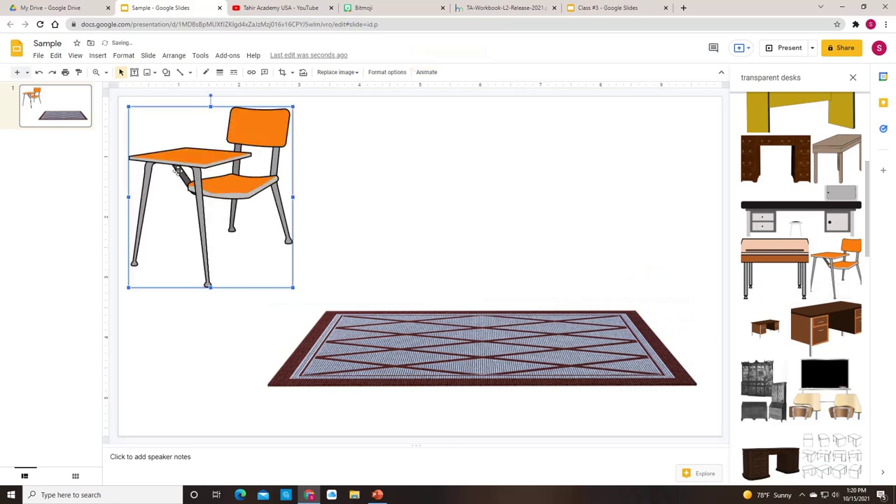
{"action": "left_click_drag", "start_coordinate": [129, 107], "coordinate": [196, 183]}
{"action": "left_click_drag", "start_coordinate": [262, 225], "coordinate": [650, 297]}
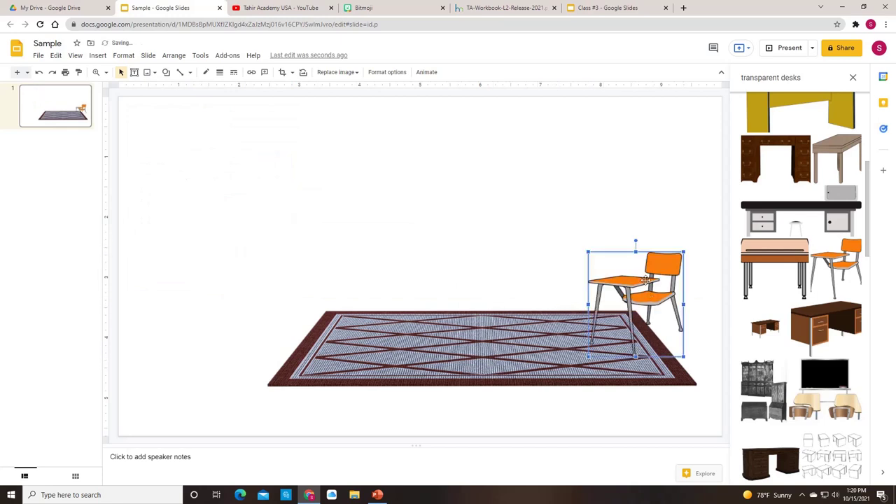
Copy the orange desk, paste a duplicate and place it on the rug just left of the original
{"action": "right_click", "coordinate": [662, 272]}
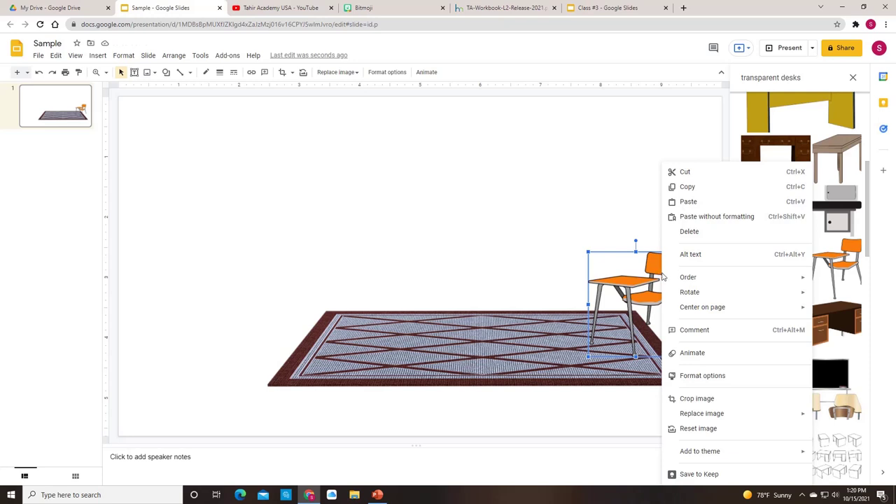
{"action": "left_click", "coordinate": [705, 188]}
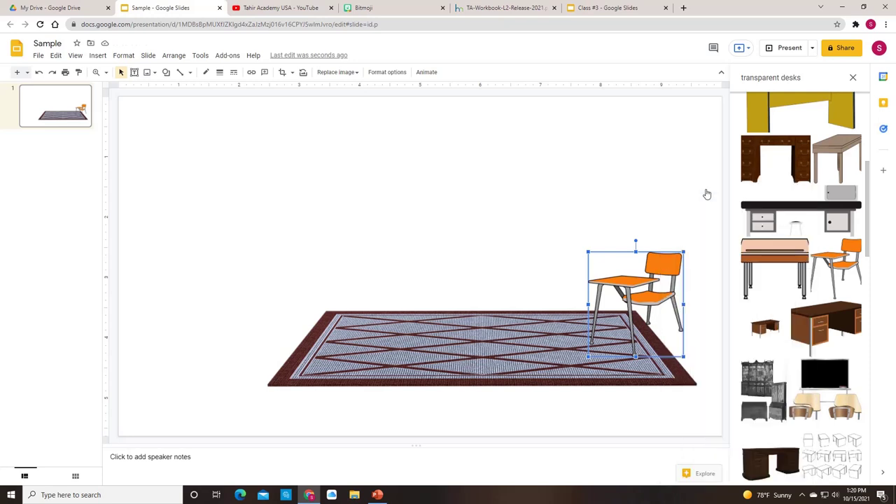
{"action": "right_click", "coordinate": [452, 227]}
{"action": "left_click", "coordinate": [474, 261]}
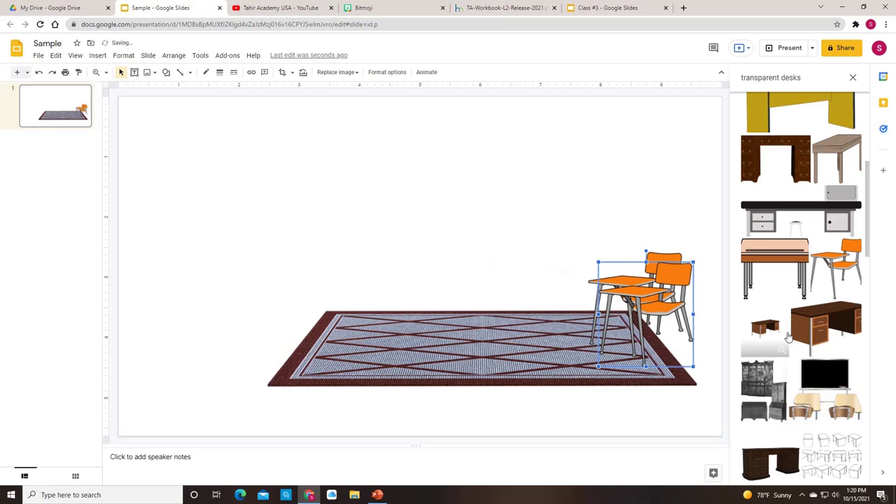
{"action": "left_click_drag", "start_coordinate": [666, 312], "coordinate": [561, 310]}
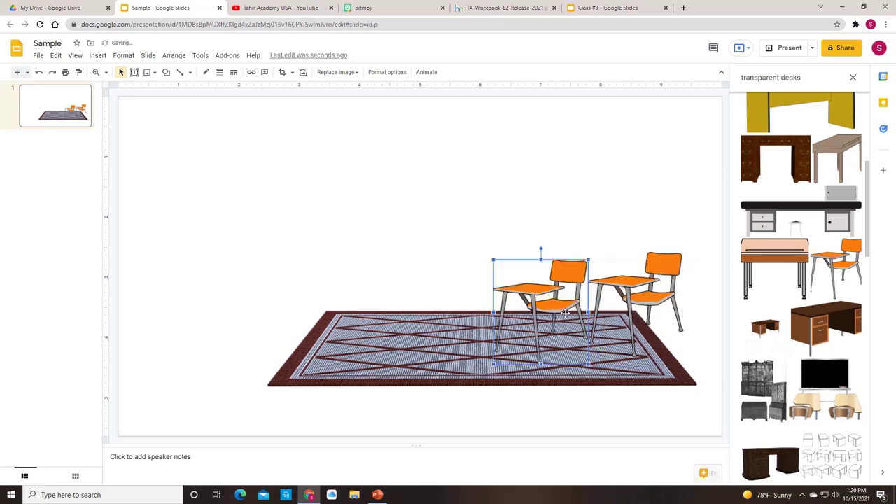
Paste a third orange desk and place it left of the other two, at the rug's back edge
{"action": "right_click", "coordinate": [441, 245]}
{"action": "left_click", "coordinate": [465, 281]}
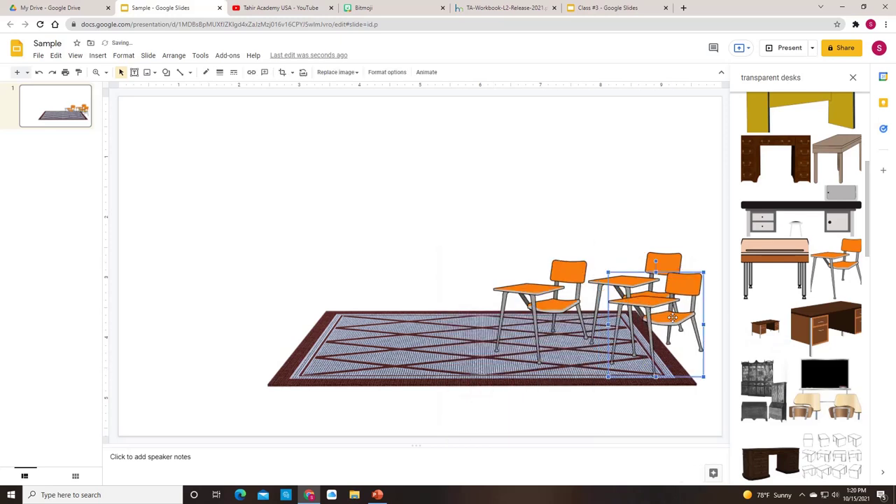
{"action": "left_click_drag", "start_coordinate": [672, 317], "coordinate": [451, 290]}
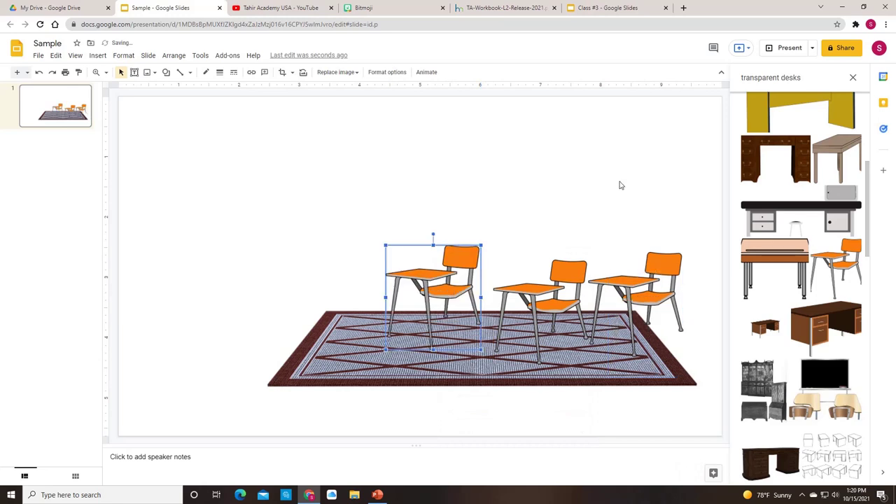
Paste a fourth orange desk at the rug's front right corner and shift the other three desks left along the back edge
{"action": "right_click", "coordinate": [600, 200]}
{"action": "left_click", "coordinate": [625, 235]}
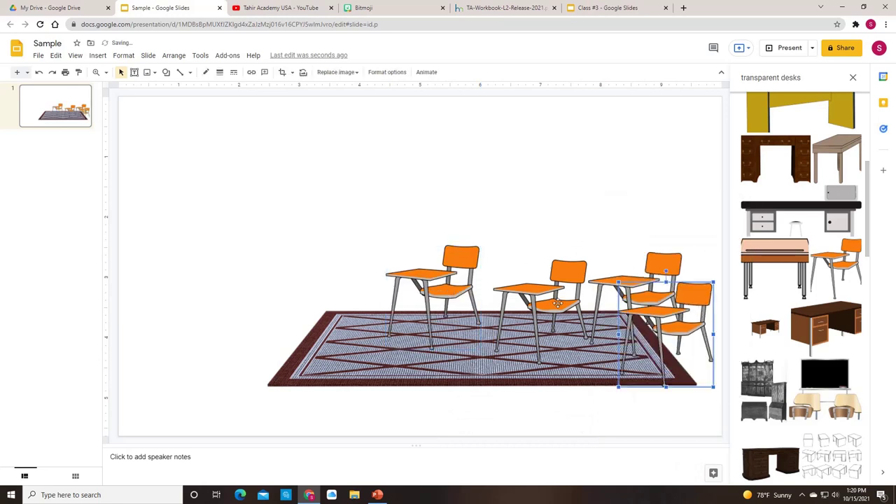
{"action": "left_click_drag", "start_coordinate": [432, 301], "coordinate": [366, 294]}
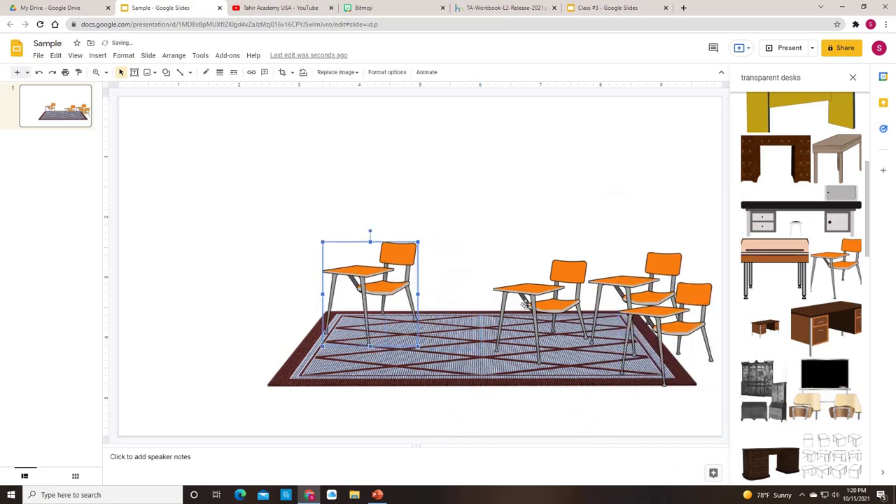
{"action": "left_click_drag", "start_coordinate": [526, 305], "coordinate": [472, 301]}
{"action": "left_click_drag", "start_coordinate": [652, 296], "coordinate": [610, 289]}
{"action": "left_click_drag", "start_coordinate": [669, 316], "coordinate": [631, 341]}
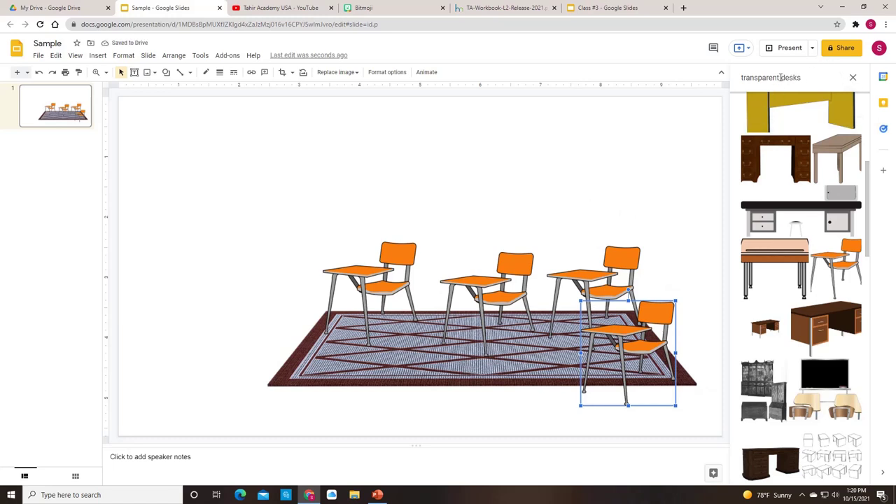
Change the image search to "transparent blackboard"
{"action": "left_click_drag", "start_coordinate": [781, 77], "coordinate": [801, 77]}
{"action": "type", "text": "b"}
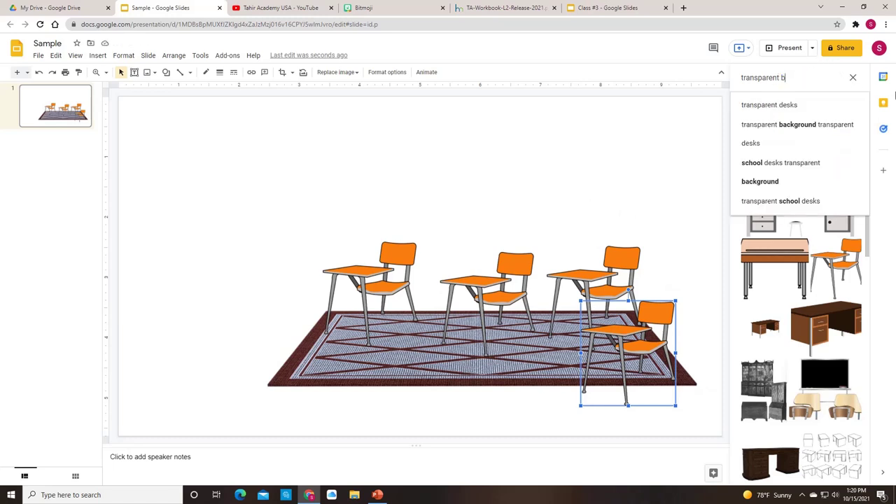
{"action": "type", "text": "lackboard"}
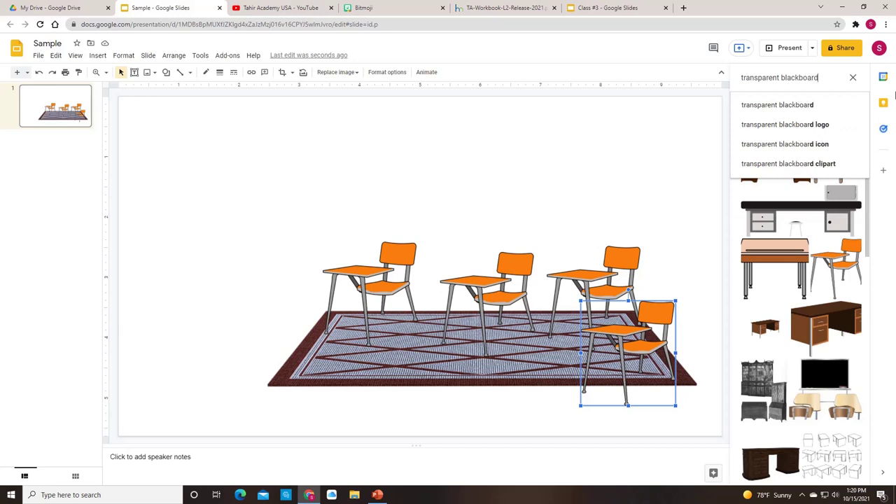
{"action": "key", "text": "Return"}
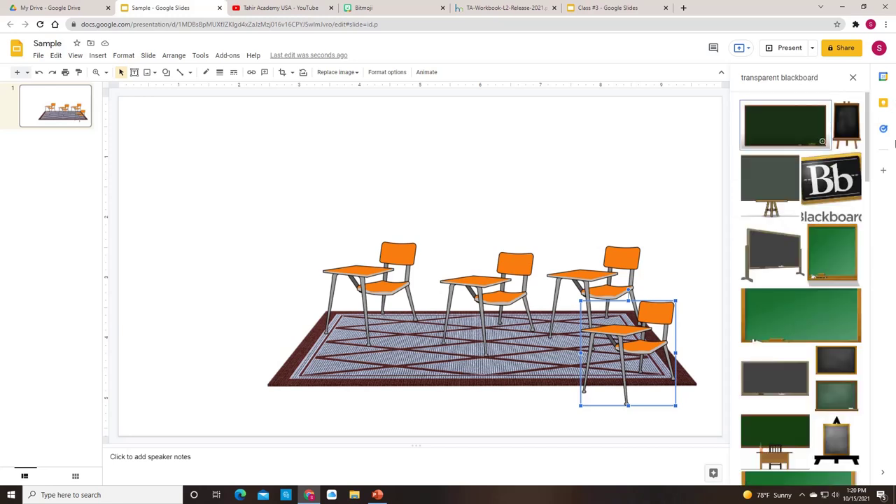
Insert the wide green board with the wooden frame, place it in the slide's upper left area and enlarge it to about 5.5 inches wide
{"action": "scroll", "coordinate": [817, 260], "scroll_direction": "down", "scroll_amount": 2}
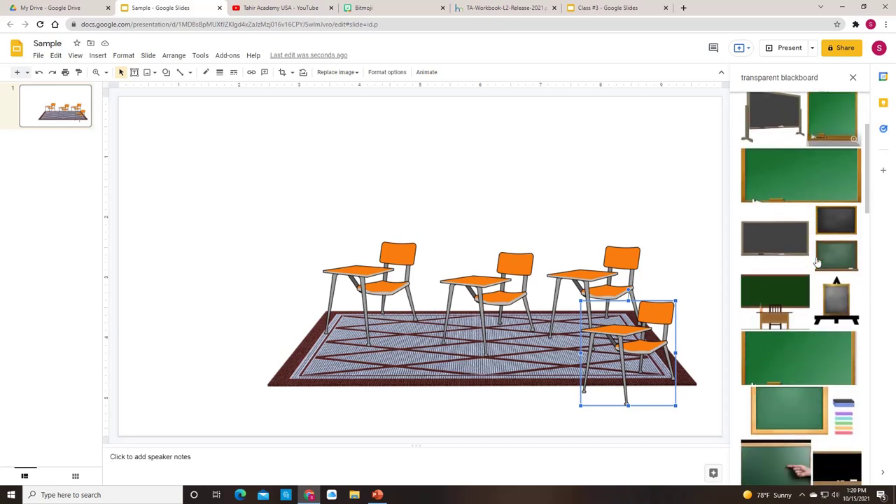
{"action": "scroll", "coordinate": [816, 261], "scroll_direction": "down", "scroll_amount": 2}
{"action": "scroll", "coordinate": [818, 262], "scroll_direction": "up", "scroll_amount": 3}
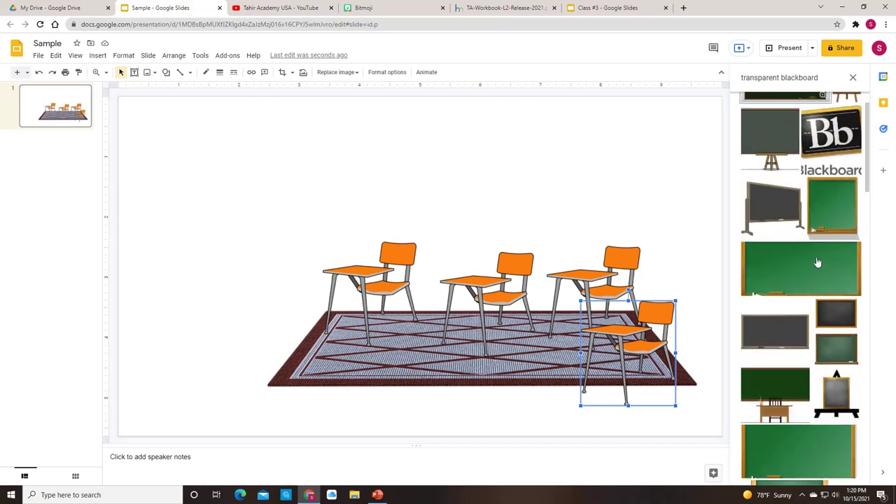
{"action": "left_click_drag", "start_coordinate": [818, 262], "coordinate": [168, 118]}
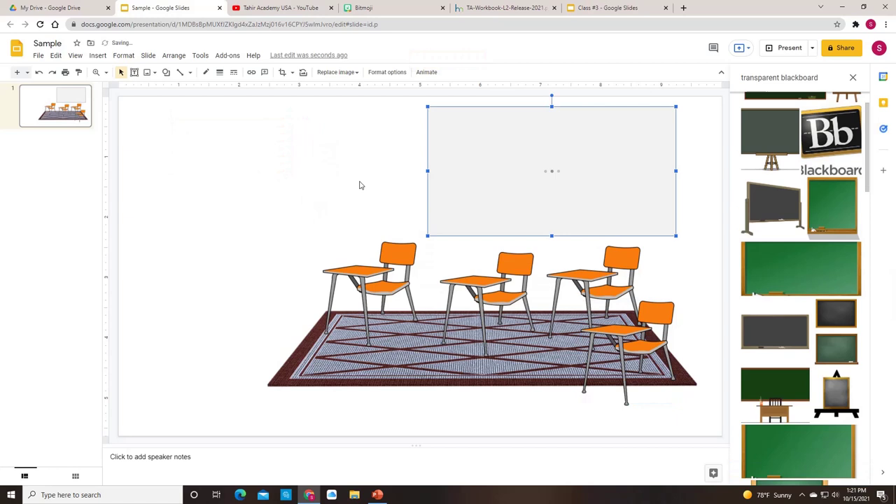
{"action": "left_click_drag", "start_coordinate": [536, 166], "coordinate": [239, 166]}
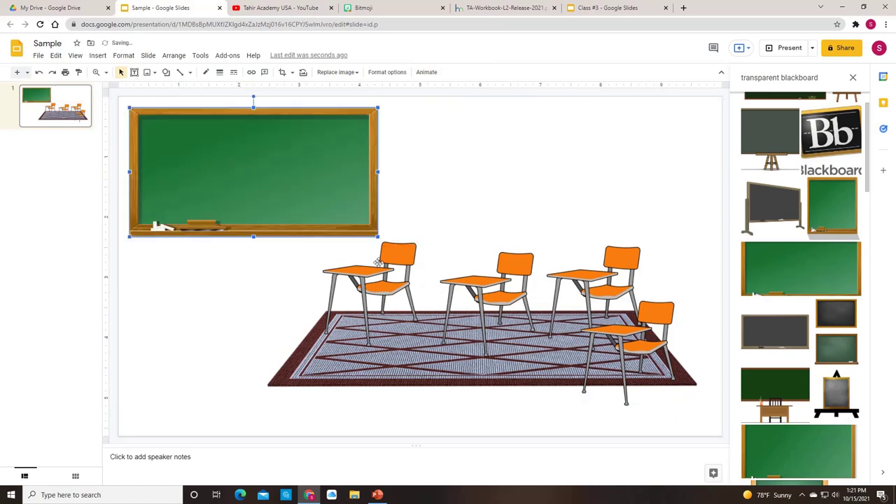
{"action": "left_click_drag", "start_coordinate": [378, 238], "coordinate": [431, 280]}
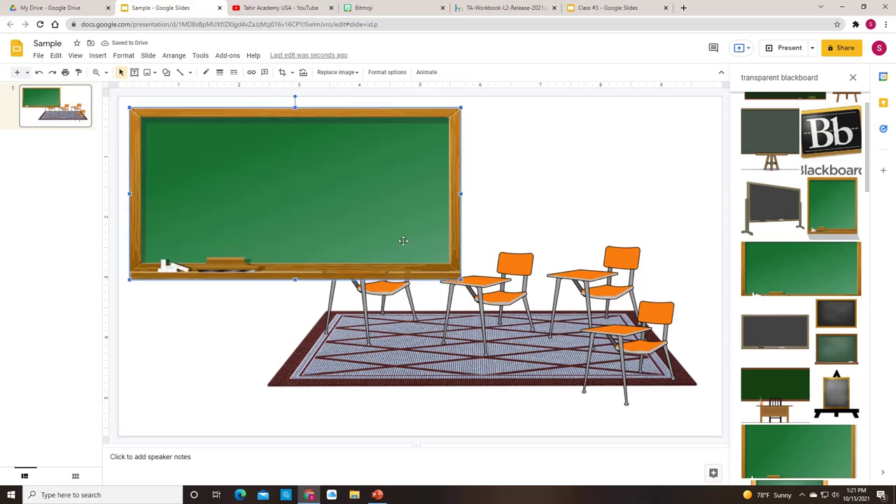
Bring the leftmost orange desk to the front so it stands before the green board
{"action": "left_click", "coordinate": [391, 298]}
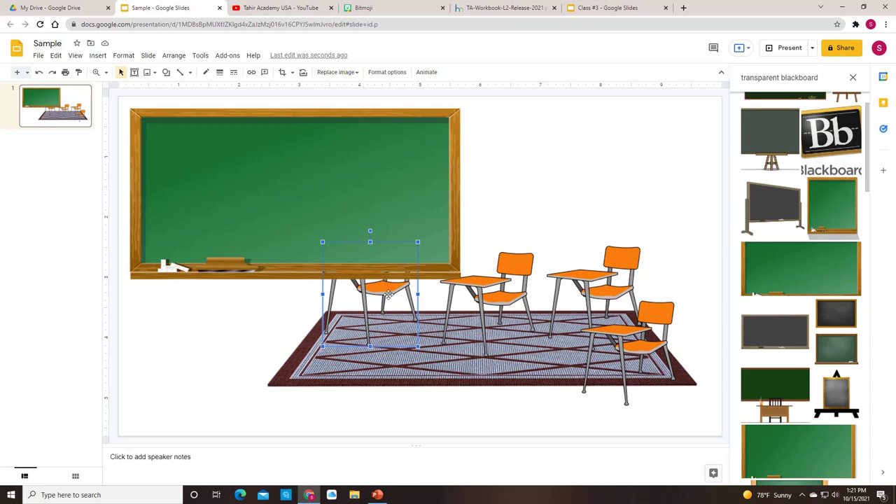
{"action": "left_click", "coordinate": [174, 56]}
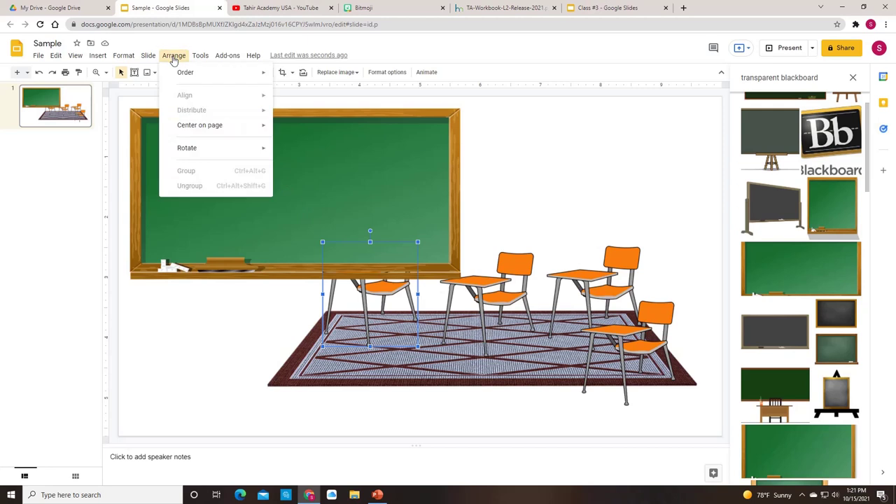
{"action": "mouse_move", "coordinate": [179, 78]}
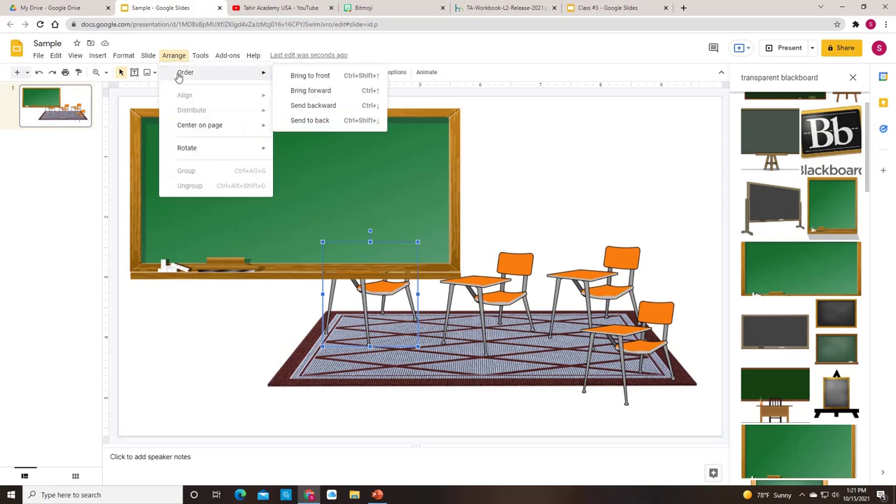
{"action": "left_click", "coordinate": [306, 77]}
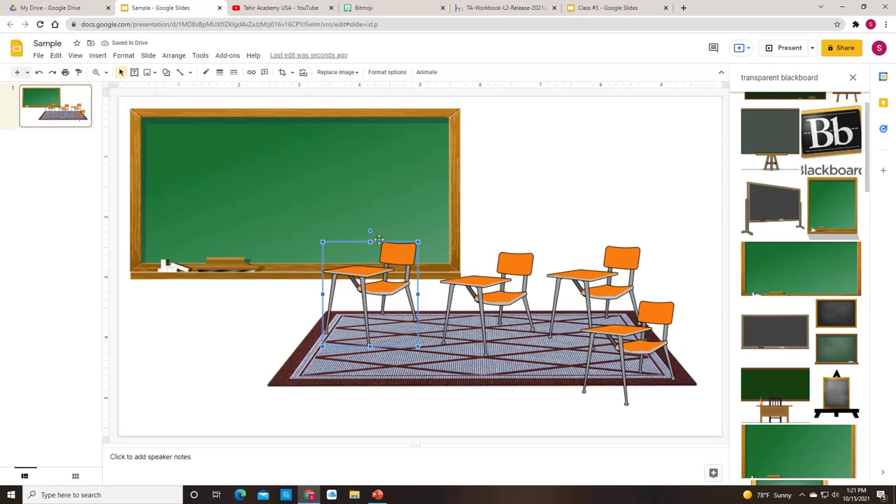
Rearrange the leftmost and fourth desks into a front row on the rug, one at the middle and one at the right end
{"action": "left_click_drag", "start_coordinate": [382, 295], "coordinate": [390, 316]}
{"action": "left_click", "coordinate": [643, 343]}
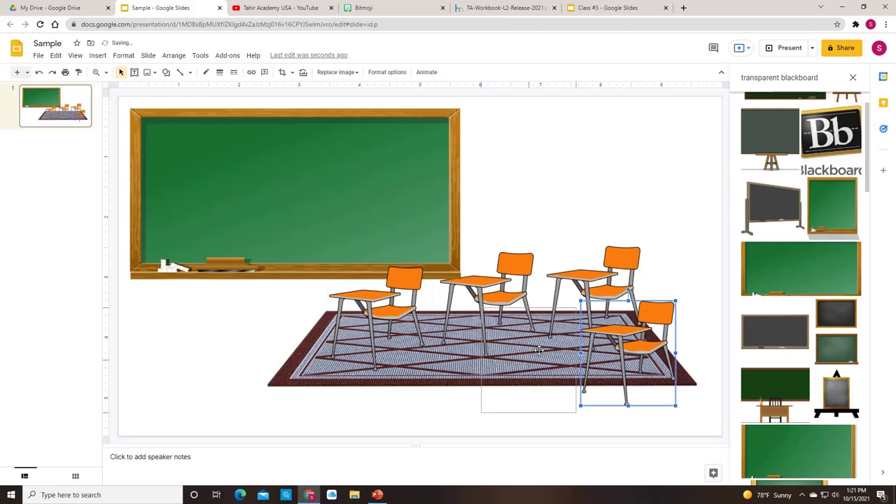
{"action": "left_click_drag", "start_coordinate": [539, 350], "coordinate": [509, 350]}
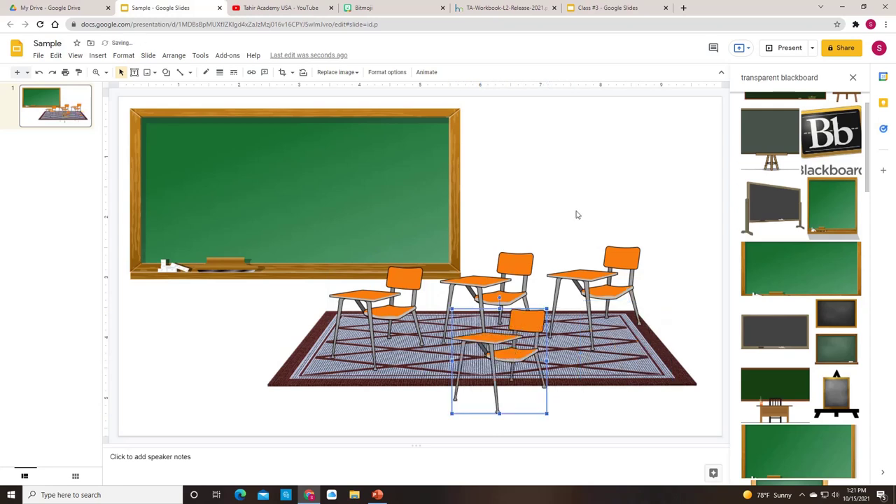
{"action": "left_click_drag", "start_coordinate": [357, 278], "coordinate": [646, 343]}
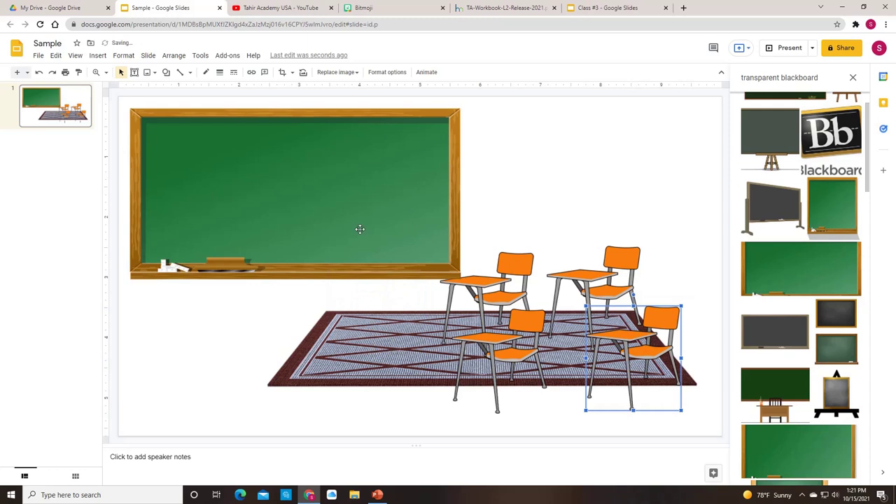
Enlarge the green board to about 6.3 inches wide and bring the back-row desk it covers to the front
{"action": "left_click", "coordinate": [324, 240]}
{"action": "left_click_drag", "start_coordinate": [461, 281], "coordinate": [511, 306]}
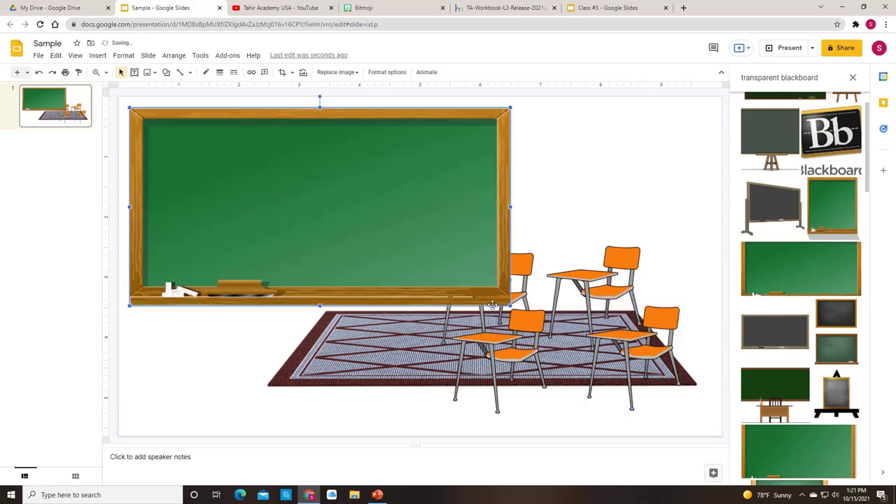
{"action": "left_click", "coordinate": [526, 262]}
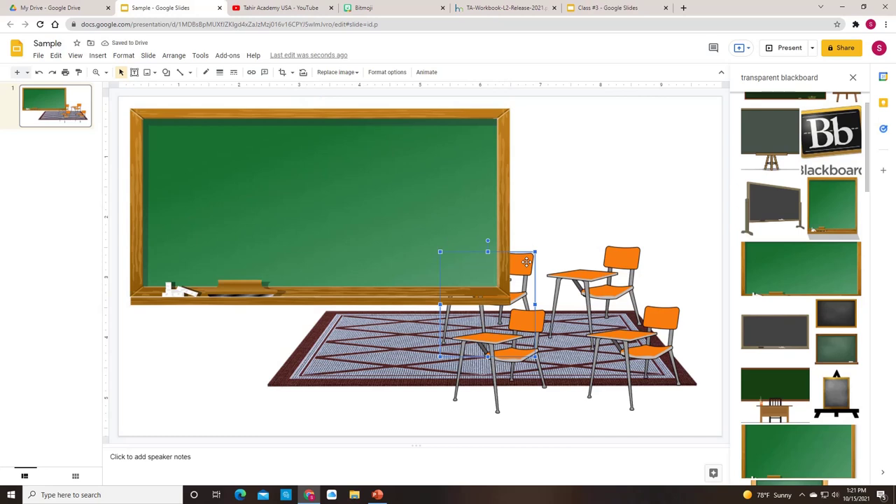
{"action": "left_click", "coordinate": [175, 56]}
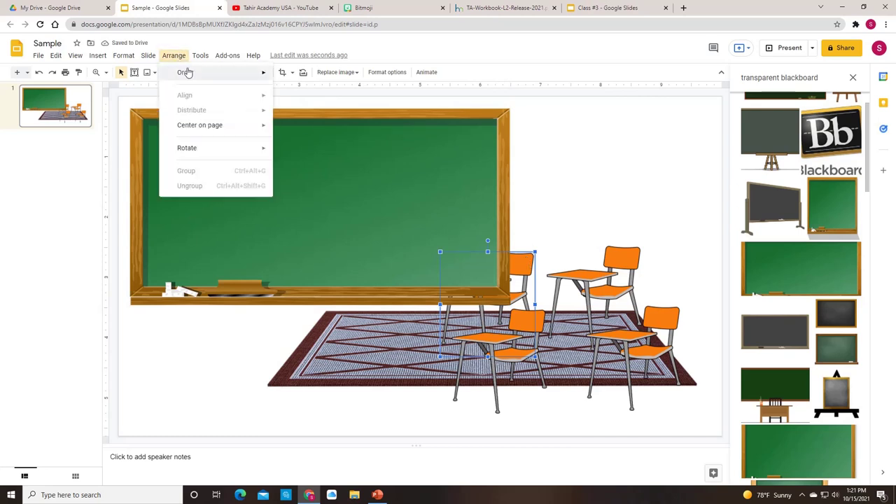
{"action": "mouse_move", "coordinate": [210, 72]}
{"action": "left_click", "coordinate": [308, 74]}
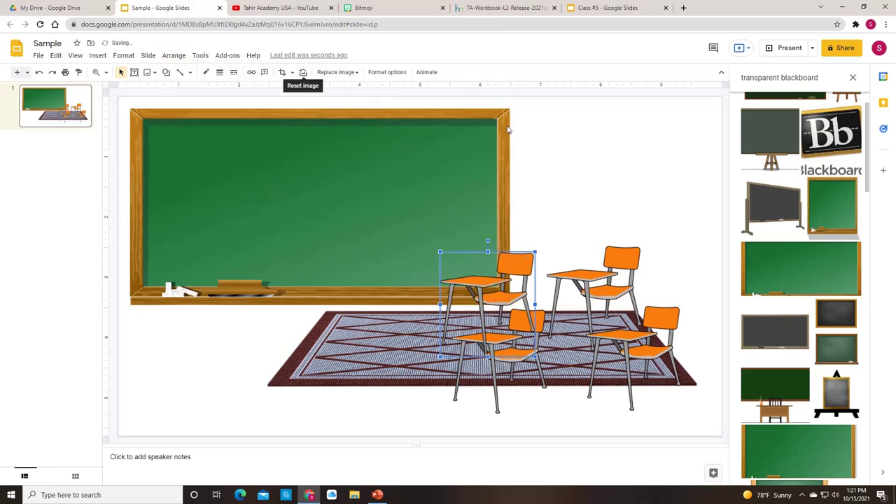
{"action": "left_click", "coordinate": [643, 192]}
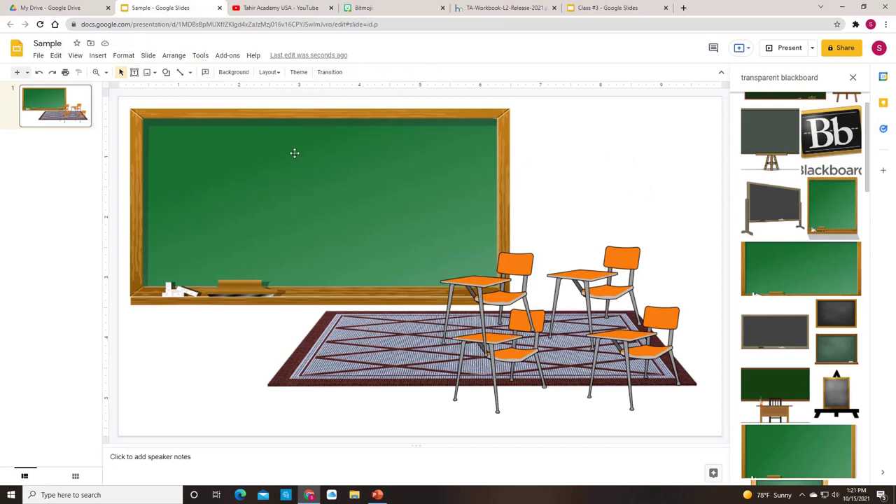
Change the image search to "kalima"
{"action": "left_click", "coordinate": [825, 80]}
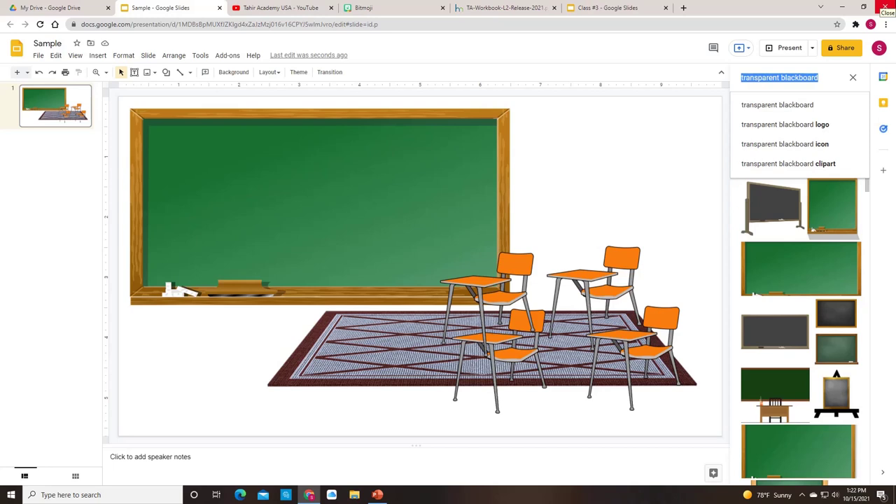
{"action": "type", "text": "kal"}
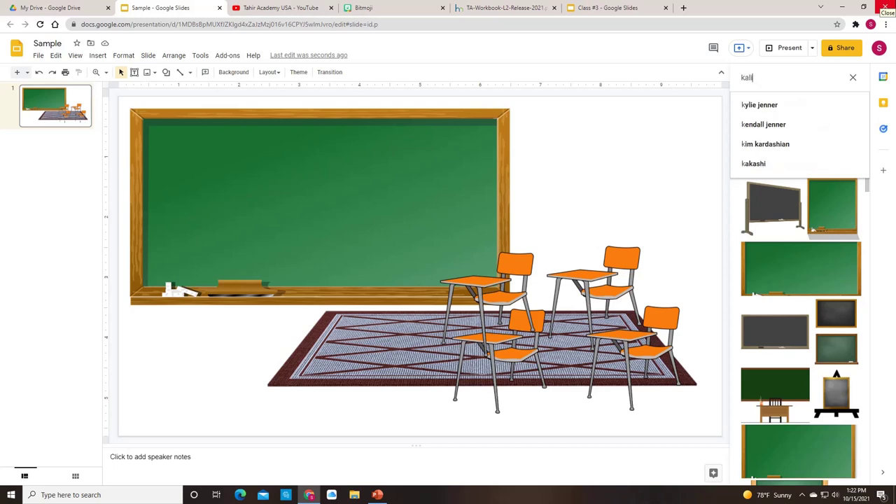
{"action": "type", "text": "ima"}
{"action": "key", "text": "Return"}
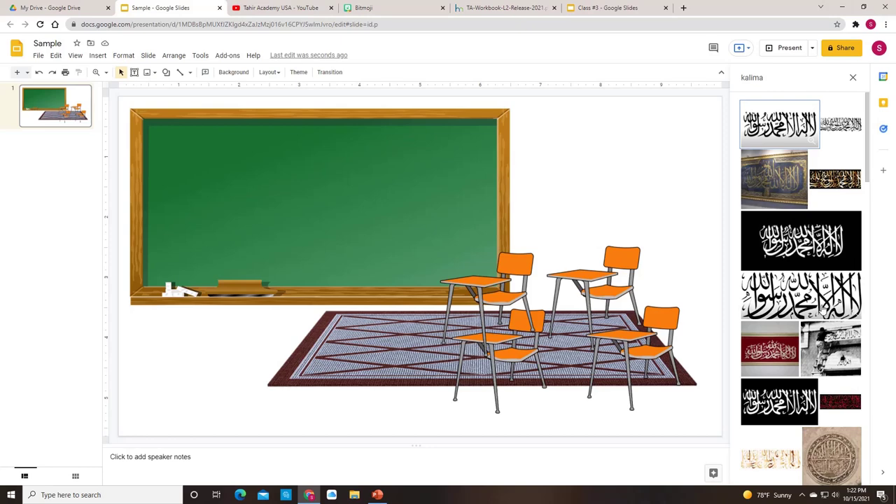
Insert the small black kalima calligraphy, enlarge it to about 2.9 inches wide and place it at the middle of the green board
{"action": "scroll", "coordinate": [823, 312], "scroll_direction": "down", "scroll_amount": 10}
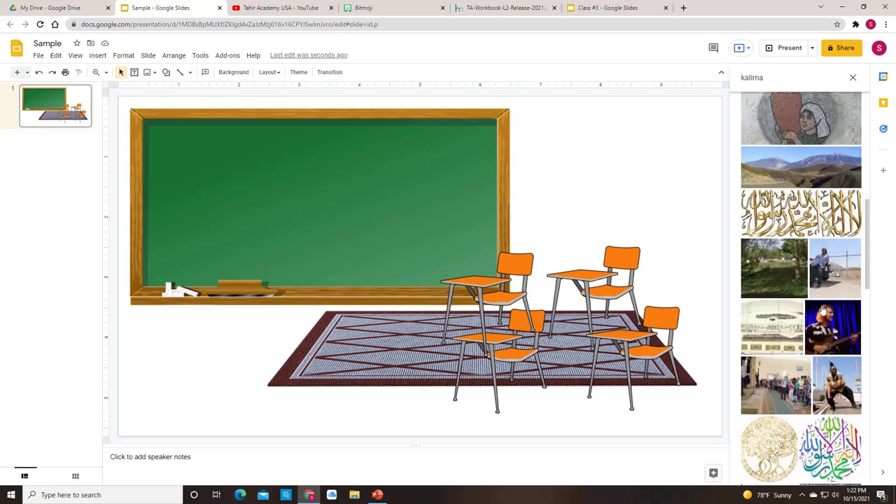
{"action": "scroll", "coordinate": [822, 312], "scroll_direction": "up", "scroll_amount": 10}
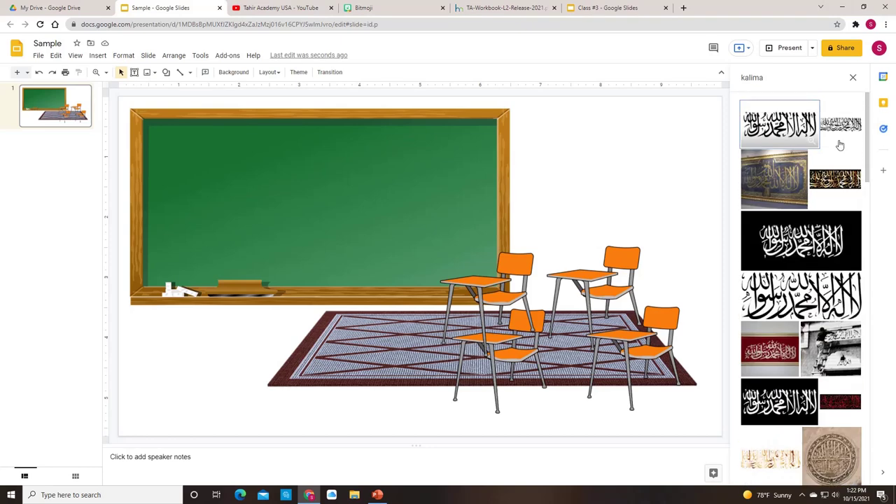
{"action": "left_click_drag", "start_coordinate": [841, 144], "coordinate": [339, 179]}
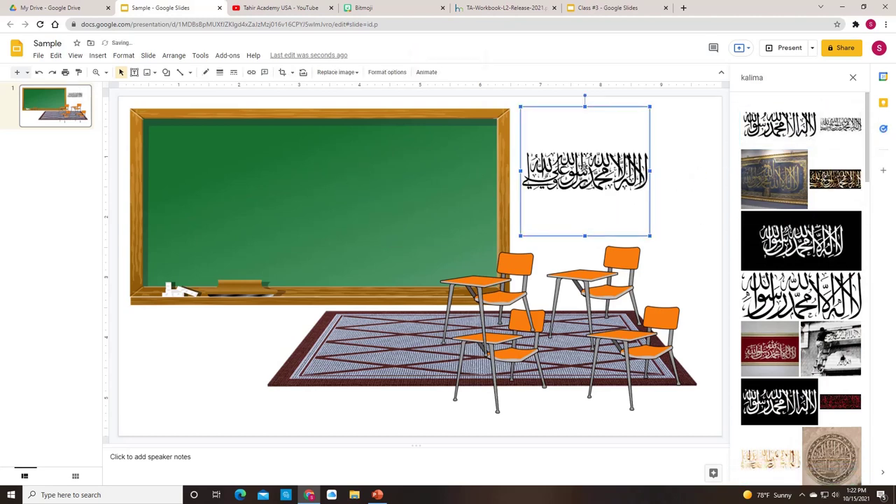
{"action": "left_click_drag", "start_coordinate": [588, 172], "coordinate": [317, 196]}
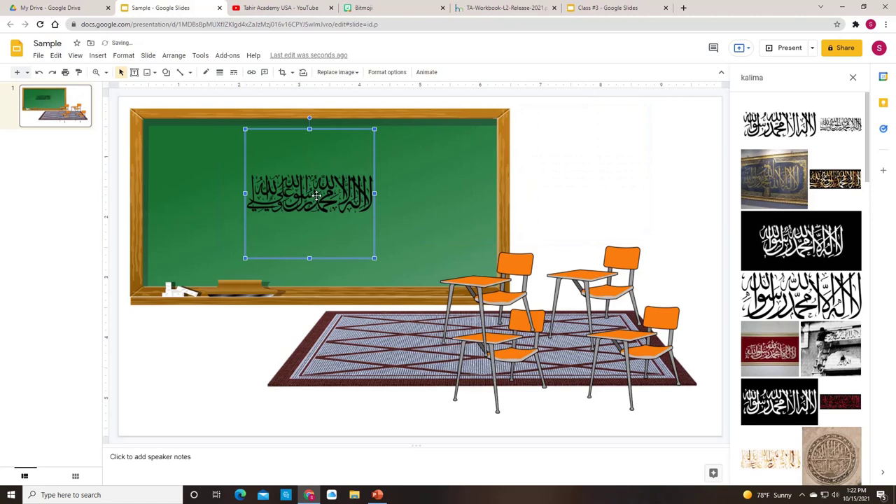
{"action": "left_click_drag", "start_coordinate": [375, 259], "coordinate": [417, 300]}
{"action": "left_click_drag", "start_coordinate": [350, 234], "coordinate": [343, 245]}
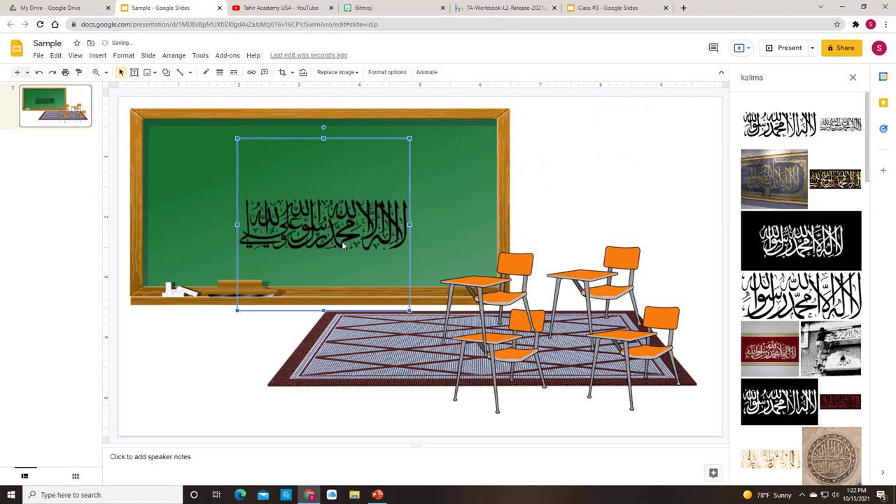
{"action": "left_click", "coordinate": [564, 197]}
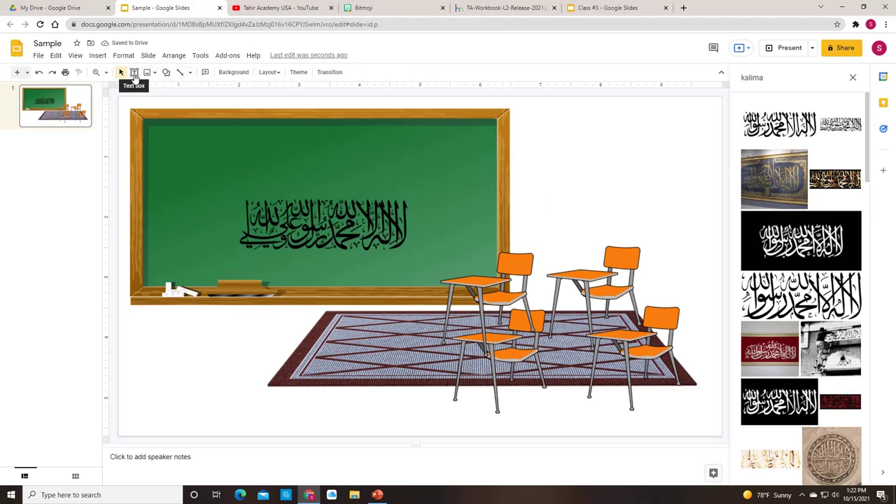
Add a text box about 5 inches wide across the board's upper part reading "Children, today we will learn about the first pillar, Kalima"
{"action": "left_click", "coordinate": [98, 56]}
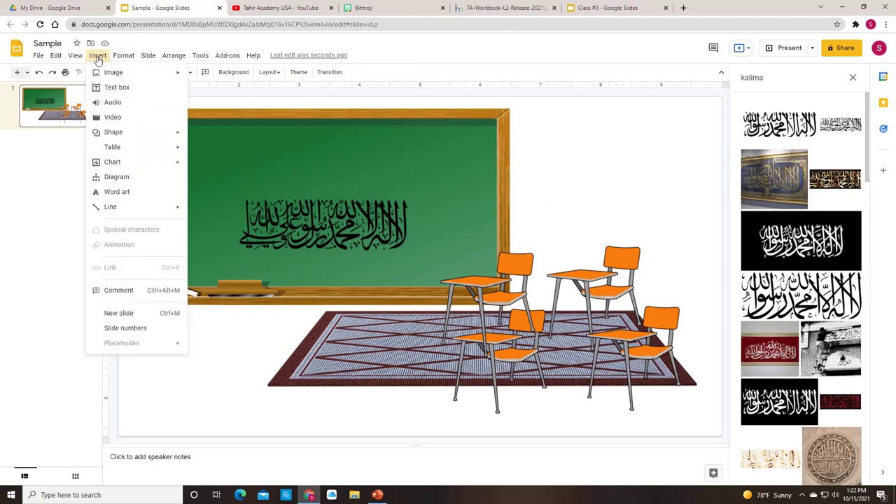
{"action": "left_click", "coordinate": [112, 88]}
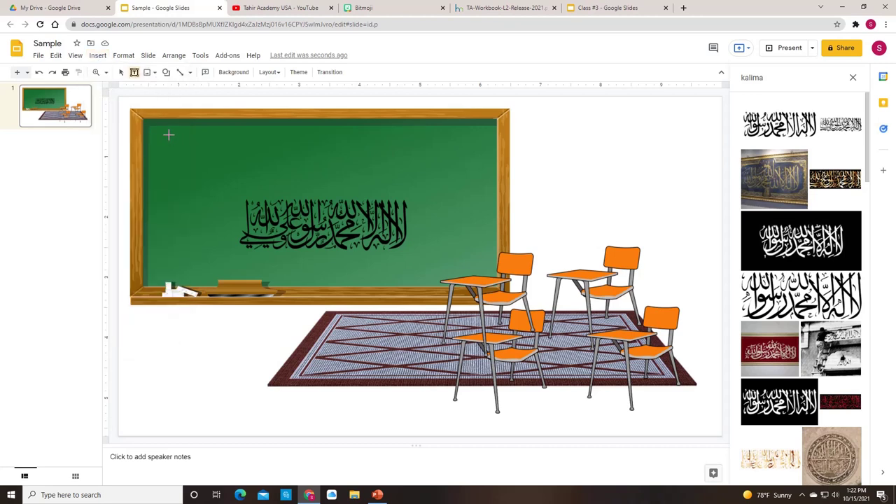
{"action": "left_click_drag", "start_coordinate": [169, 134], "coordinate": [475, 190]}
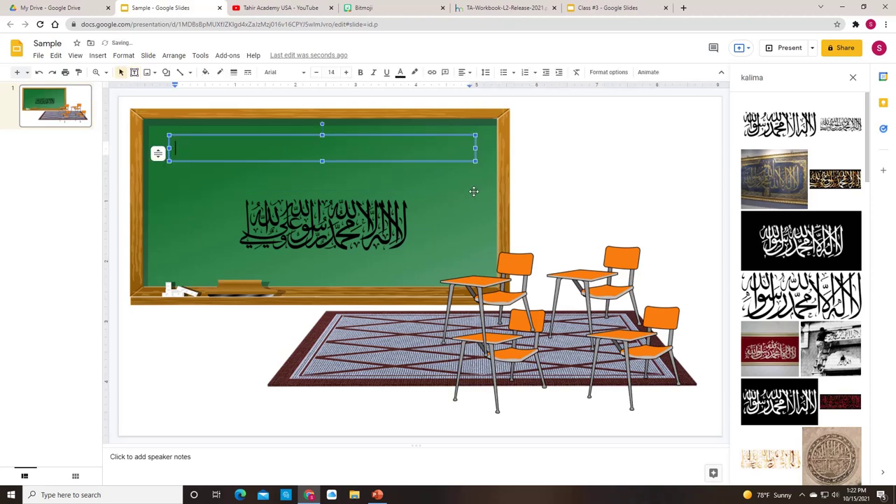
{"action": "type", "text": "Children, today we will learn about the"}
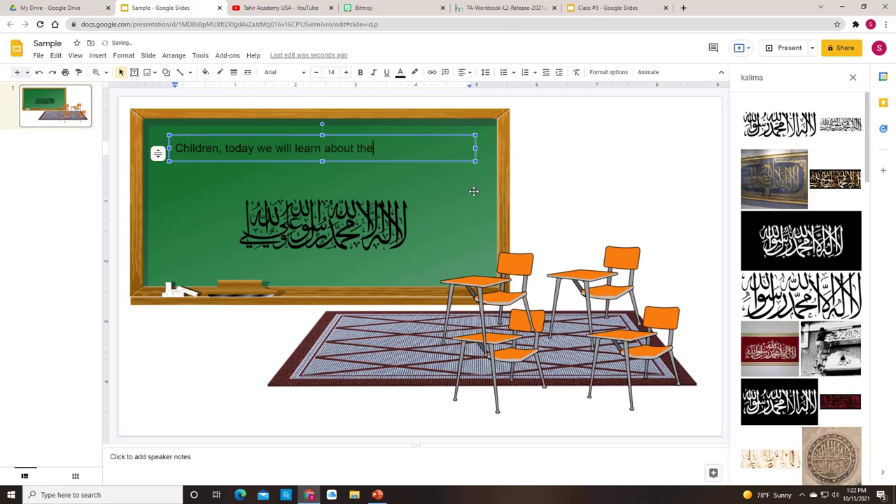
{"action": "type", "text": " first pillar, Kalima"}
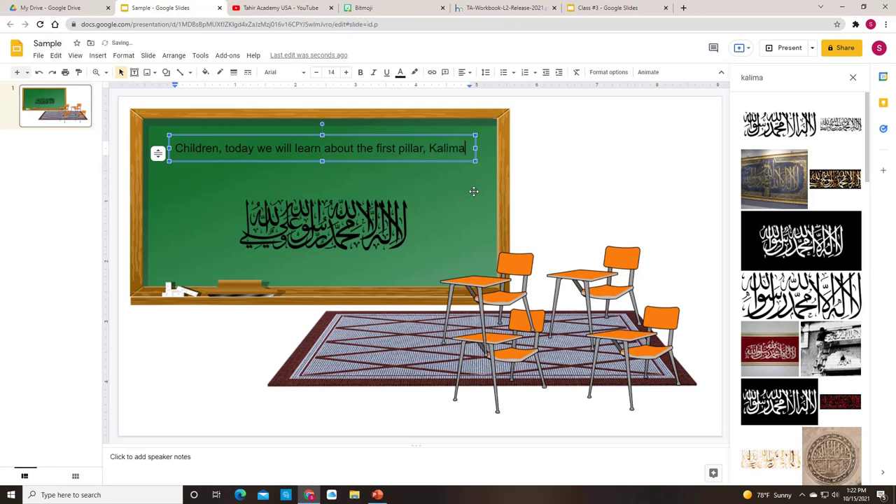
Move the kalima calligraphy up so it sits just beneath the board text
{"action": "left_click", "coordinate": [376, 203]}
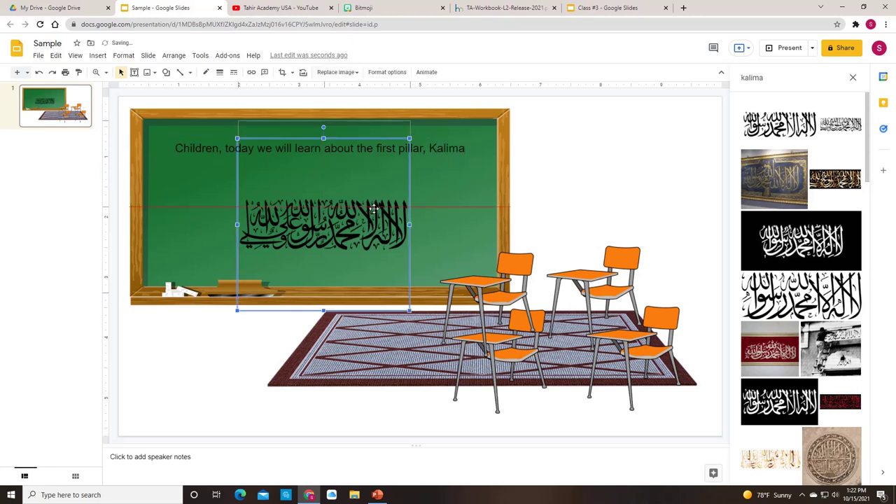
{"action": "key", "text": "Up"}
{"action": "left_click", "coordinate": [577, 164]}
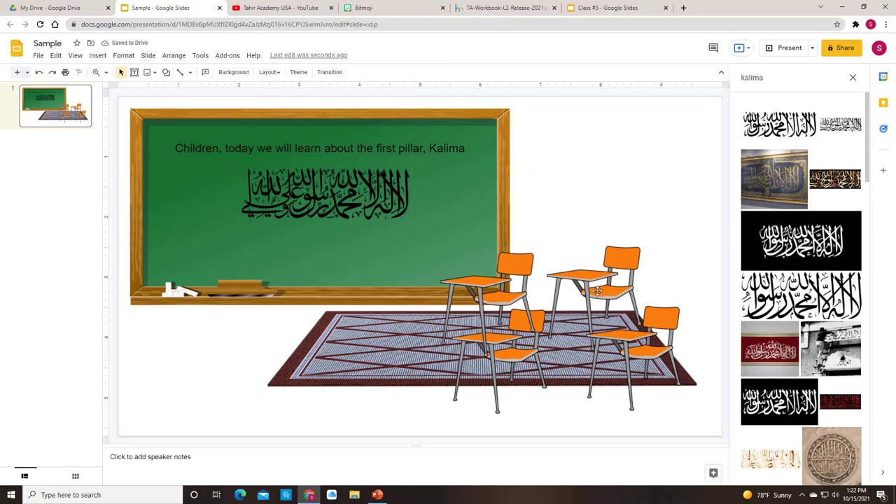
Delete the back-row desk that overlaps the green board and close the image search
{"action": "left_click_drag", "start_coordinate": [525, 348], "coordinate": [554, 360]}
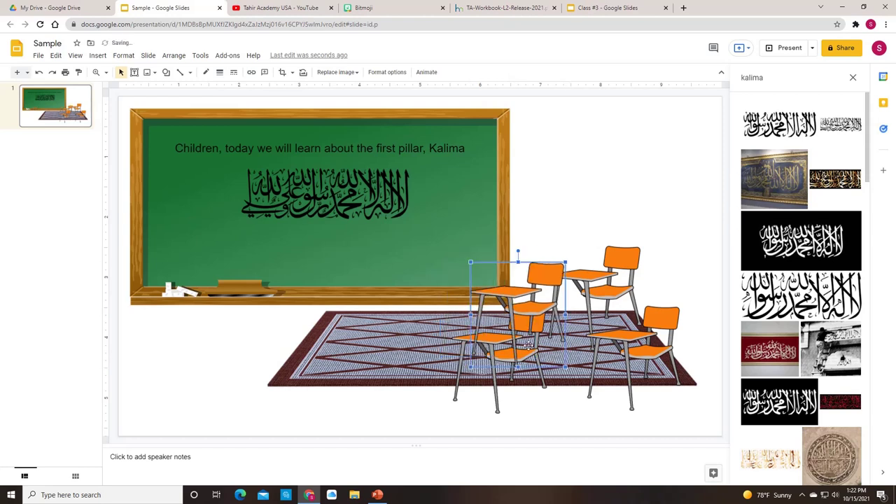
{"action": "key", "text": "Delete"}
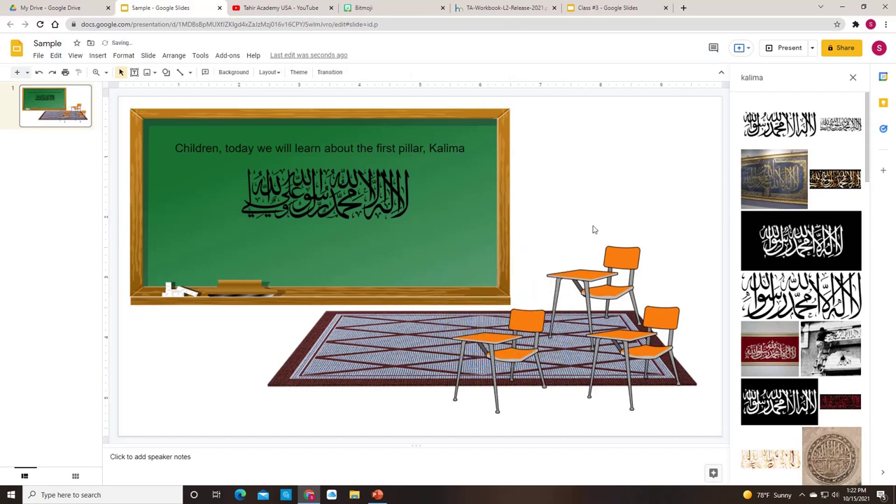
{"action": "left_click", "coordinate": [854, 78]}
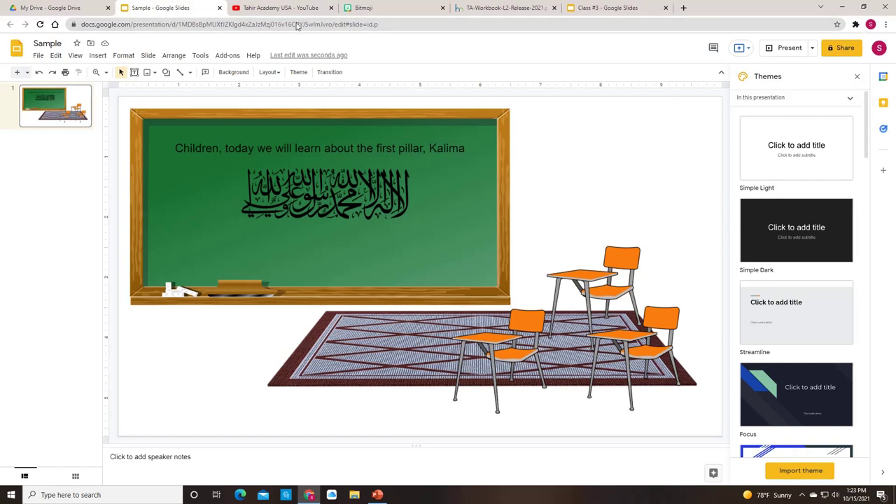
Check the installed Bitmoji extension and the login state on the Bitmoji account page, and return to the Sample presentation
{"action": "left_click", "coordinate": [856, 24]}
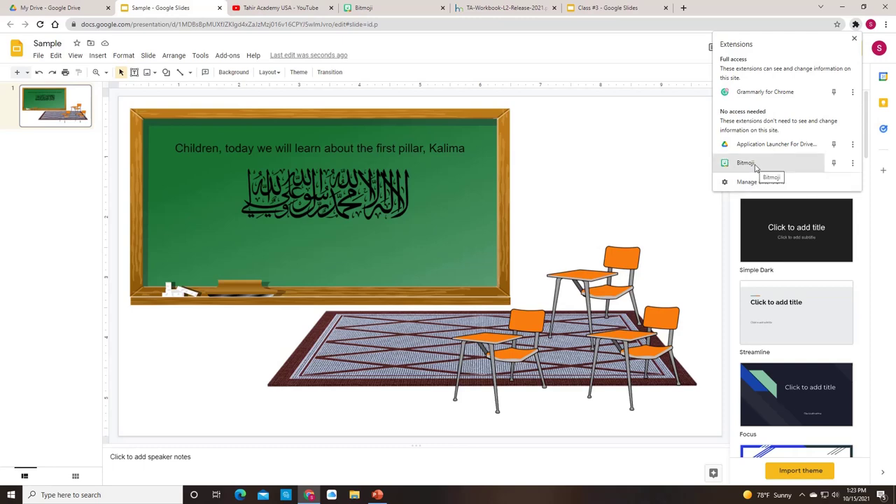
{"action": "left_click", "coordinate": [403, 7]}
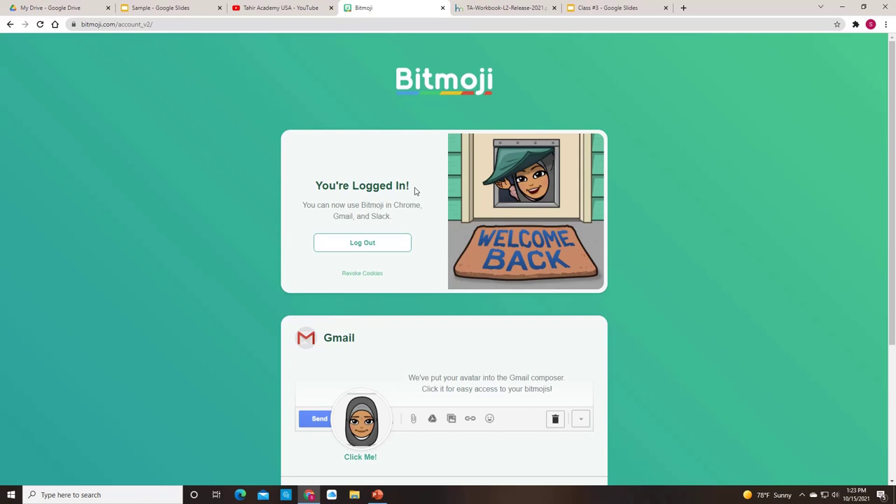
{"action": "left_click", "coordinate": [163, 10]}
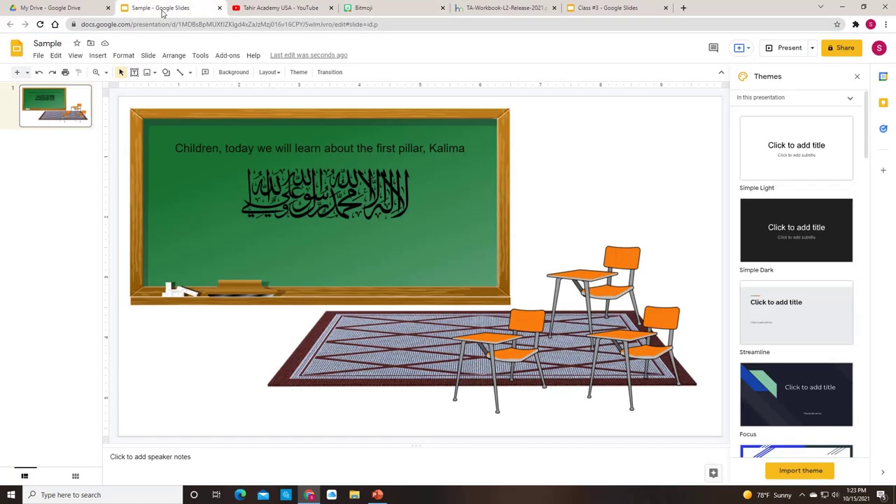
Insert the waving Bitmoji from the recent ones, shrink it to about 3 inches wide and stand it beside the rug's left end
{"action": "left_click", "coordinate": [855, 25]}
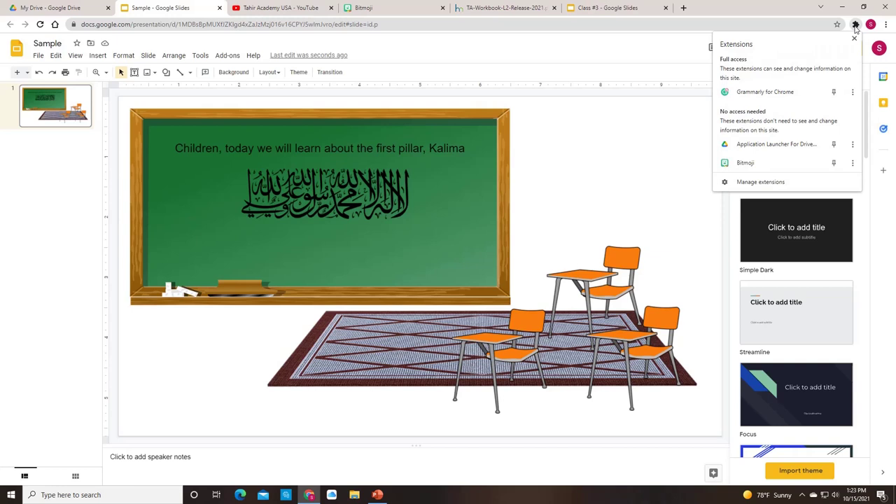
{"action": "left_click", "coordinate": [758, 170]}
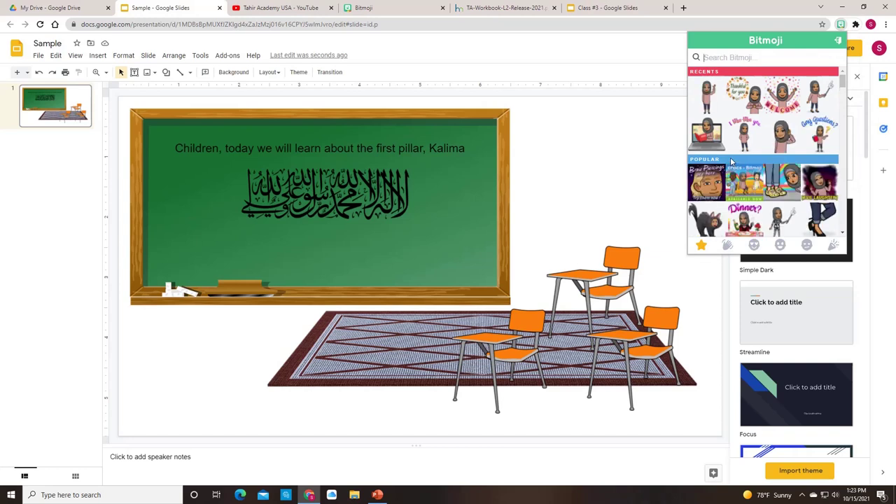
{"action": "left_click_drag", "start_coordinate": [707, 99], "coordinate": [387, 288]}
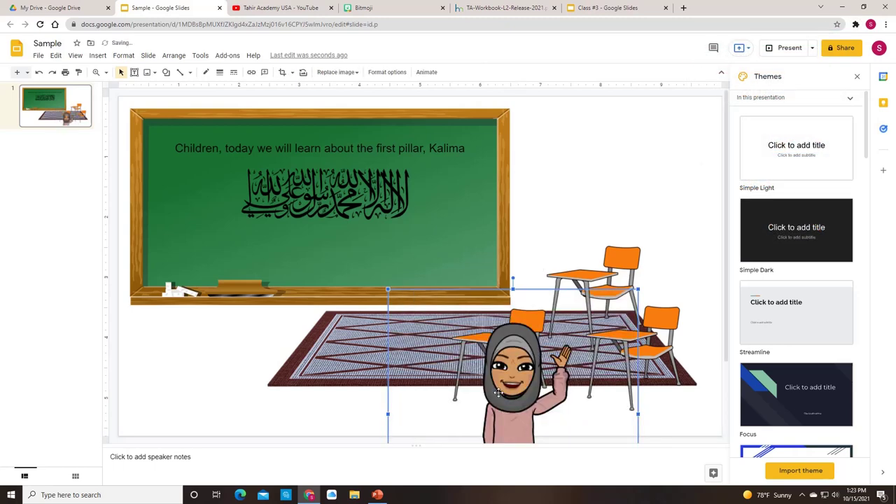
{"action": "left_click_drag", "start_coordinate": [510, 402], "coordinate": [413, 234]}
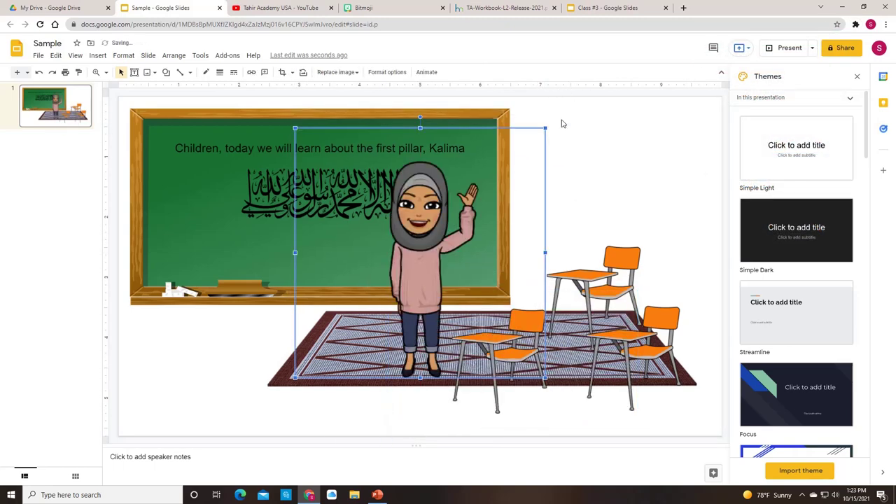
{"action": "left_click_drag", "start_coordinate": [546, 128], "coordinate": [474, 200]}
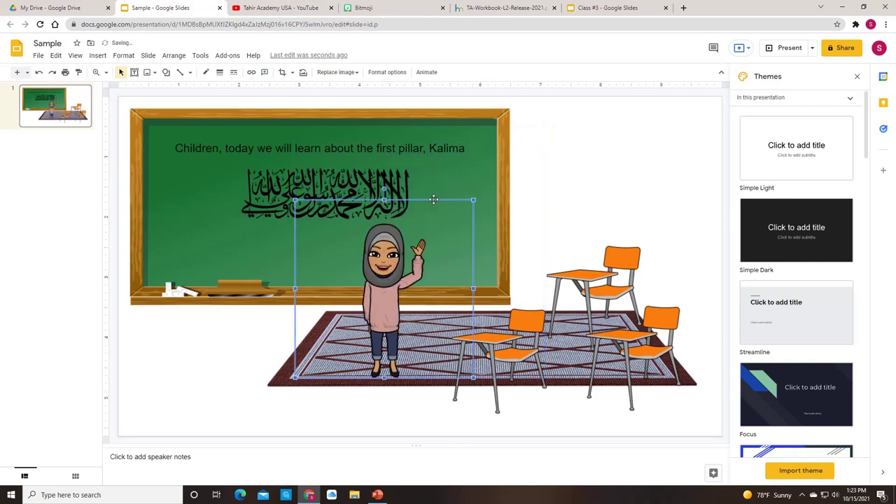
{"action": "left_click_drag", "start_coordinate": [390, 298], "coordinate": [224, 320]}
{"action": "left_click", "coordinate": [654, 194]}
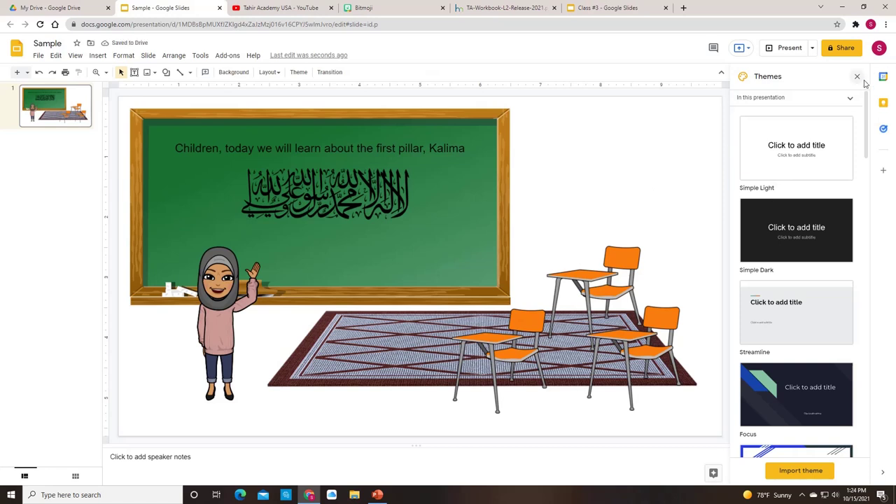
Search the Bitmoji library for "teacher", insert the Bitmoji holding a globe and move it up between the board and desks
{"action": "left_click", "coordinate": [858, 26]}
{"action": "left_click", "coordinate": [784, 165]}
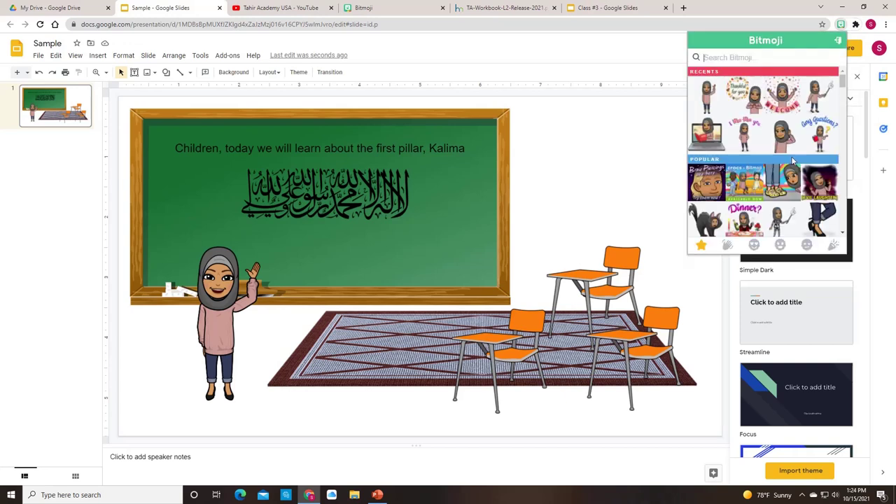
{"action": "left_click", "coordinate": [780, 55]}
{"action": "type", "text": "teacher"}
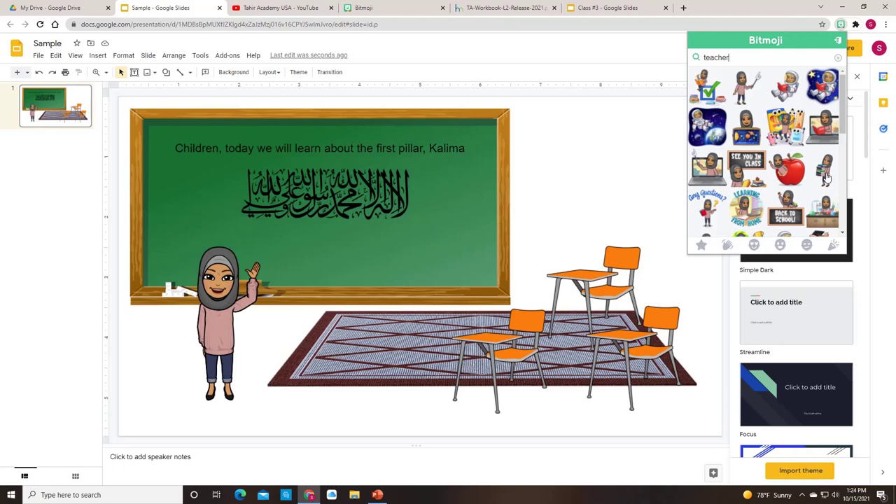
{"action": "scroll", "coordinate": [827, 179], "scroll_direction": "down", "scroll_amount": 3}
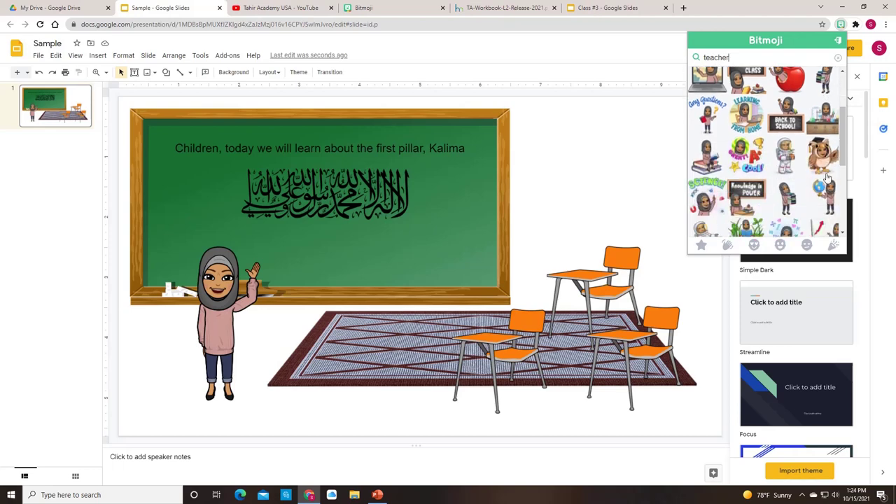
{"action": "scroll", "coordinate": [827, 179], "scroll_direction": "down", "scroll_amount": 1}
{"action": "left_click_drag", "start_coordinate": [826, 154], "coordinate": [388, 275]}
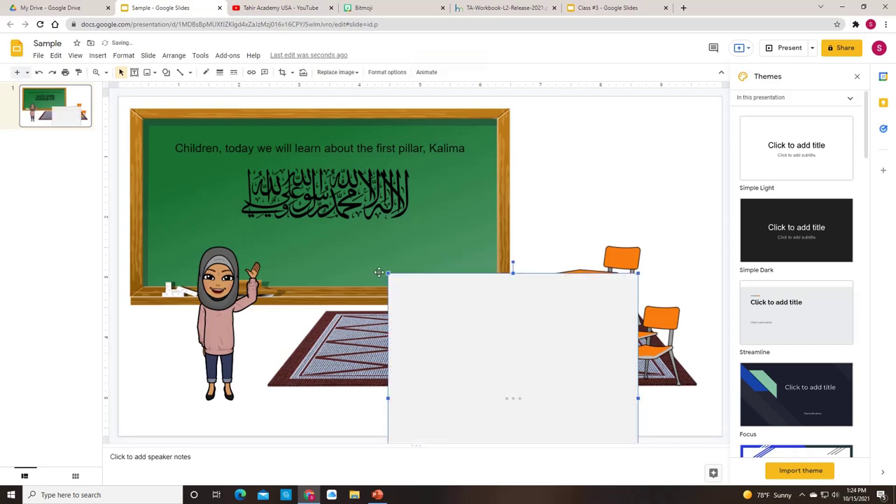
{"action": "left_click_drag", "start_coordinate": [525, 372], "coordinate": [488, 240]}
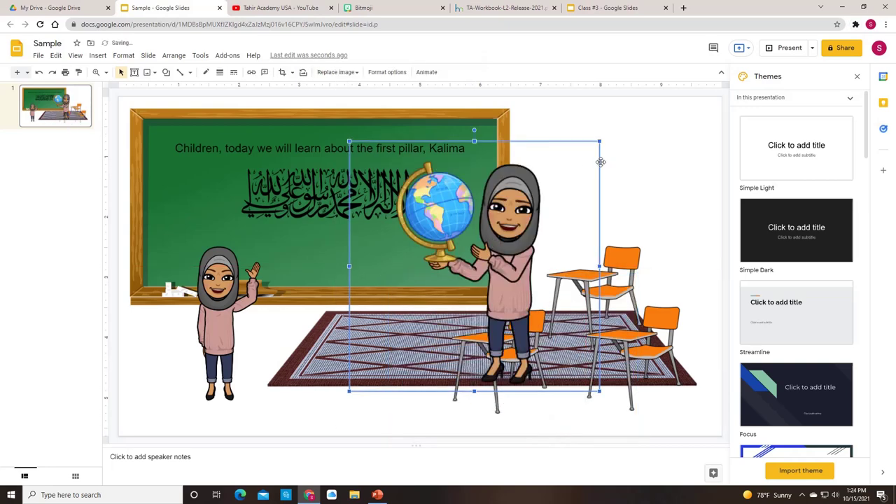
Crop the globe Bitmoji to the head and shoulders, cutting off the legs and the globe
{"action": "double_click", "coordinate": [508, 213]}
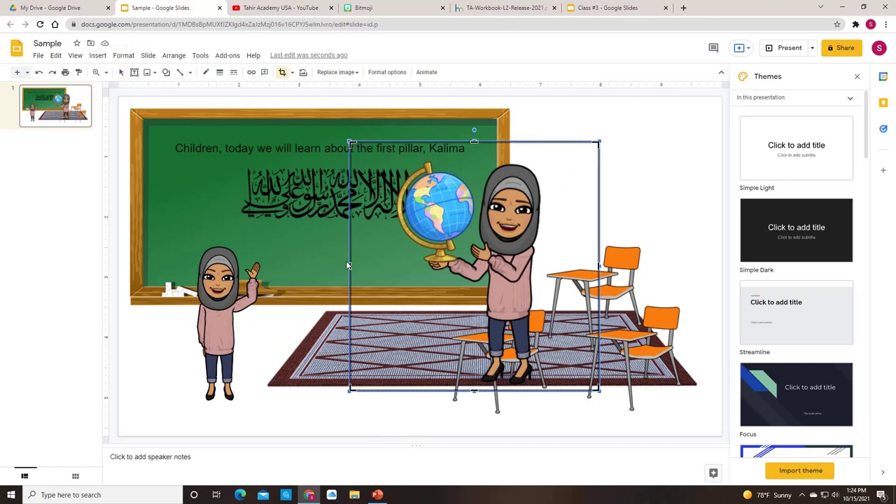
{"action": "left_click_drag", "start_coordinate": [475, 391], "coordinate": [488, 288]}
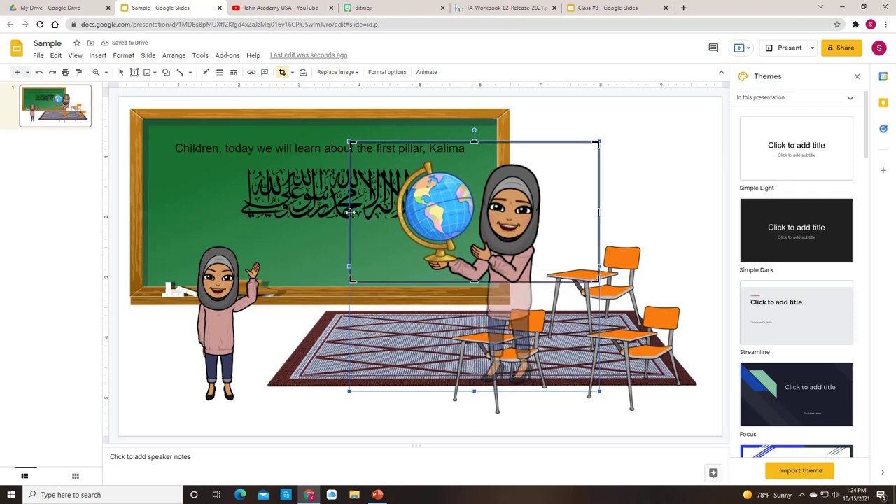
{"action": "left_click_drag", "start_coordinate": [351, 212], "coordinate": [474, 213]}
{"action": "left_click", "coordinate": [646, 208]}
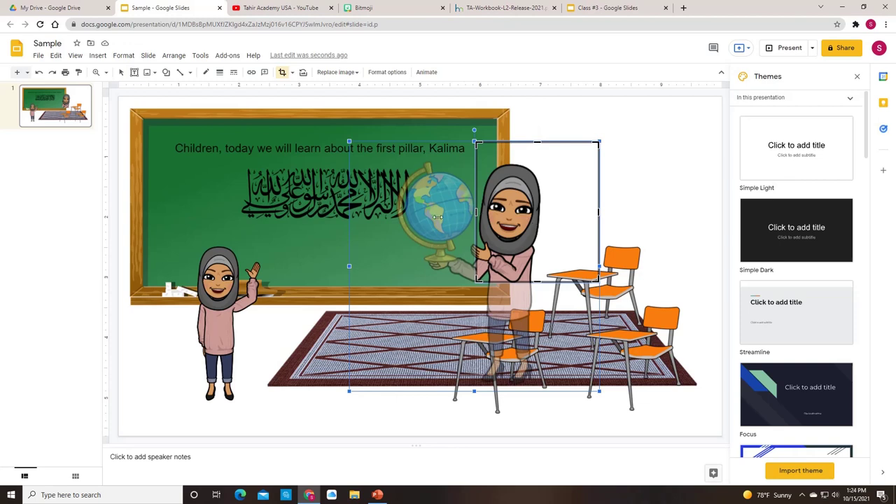
Extend the crop back to the full globe Bitmoji and delete it from the slide
{"action": "left_click_drag", "start_coordinate": [437, 217], "coordinate": [347, 222]}
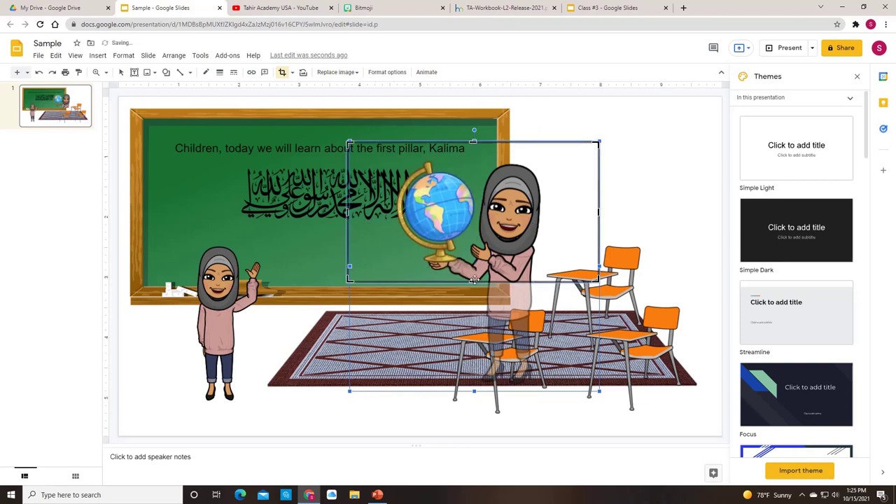
{"action": "left_click_drag", "start_coordinate": [474, 280], "coordinate": [482, 397]}
{"action": "key", "text": "Delete"}
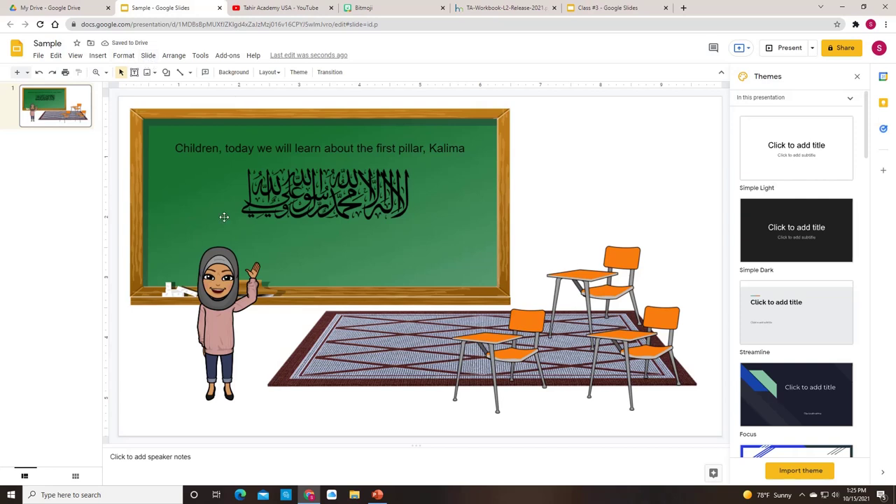
Duplicate the classroom slide and delete the waving Bitmoji, the kalima calligraphy and the board text from the copy
{"action": "left_click", "coordinate": [153, 60]}
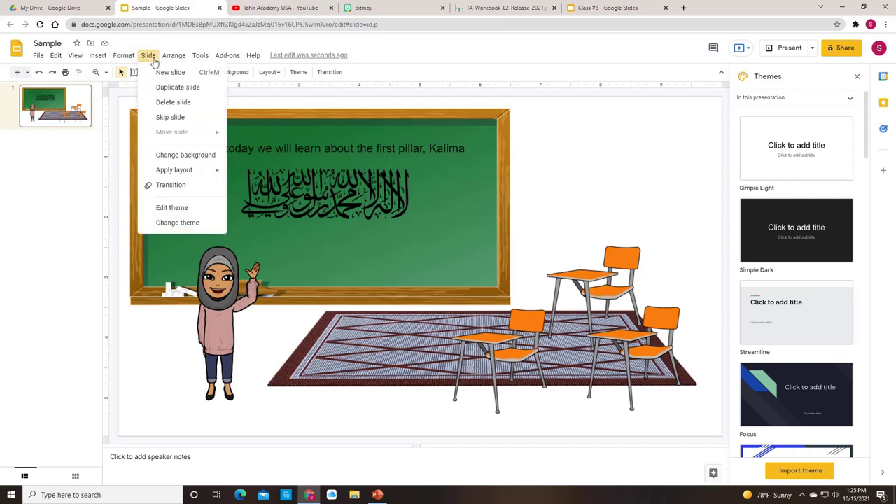
{"action": "left_click", "coordinate": [167, 94]}
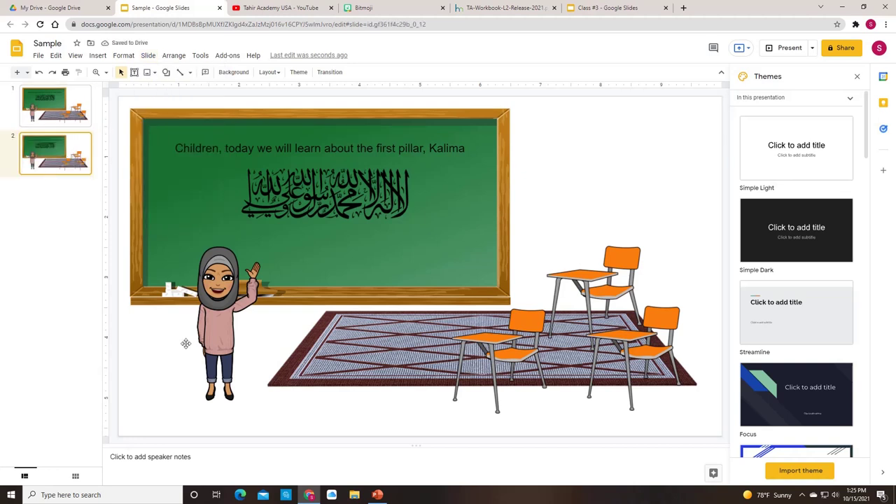
{"action": "left_click", "coordinate": [209, 353]}
{"action": "key", "text": "Delete"}
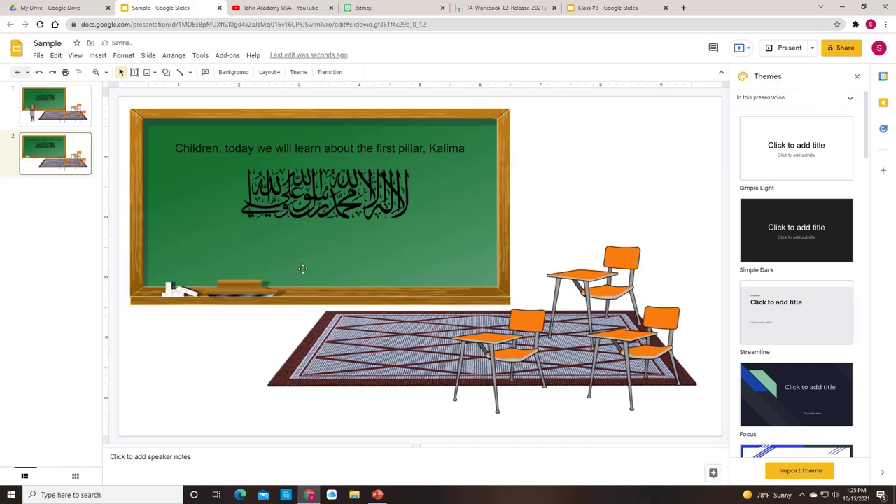
{"action": "left_click", "coordinate": [323, 220]}
{"action": "key", "text": "Delete"}
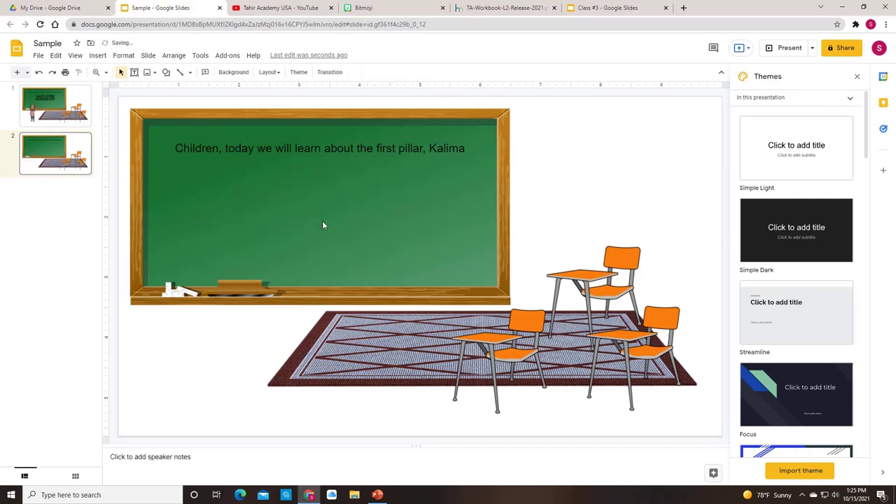
{"action": "left_click", "coordinate": [328, 159]}
{"action": "key", "text": "Delete"}
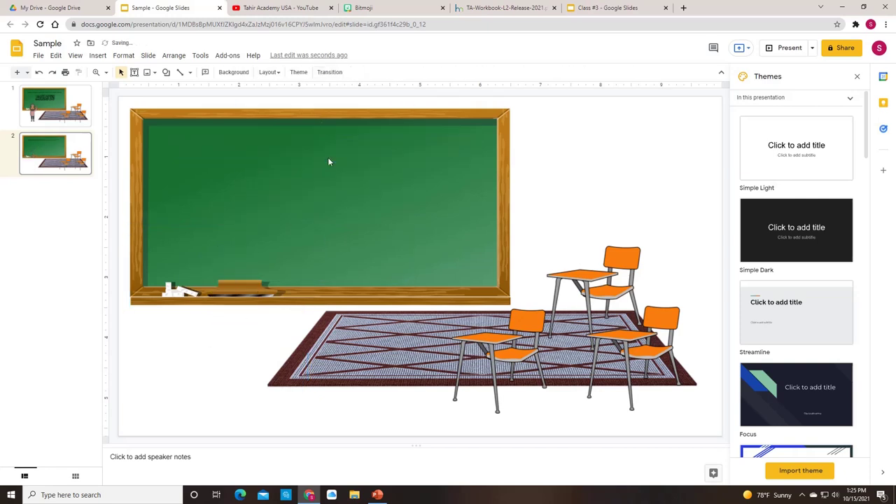
Add a text box near the top of the chalkboard on slide 2 reading "Prayer between two Sajda's"
{"action": "left_click", "coordinate": [134, 73]}
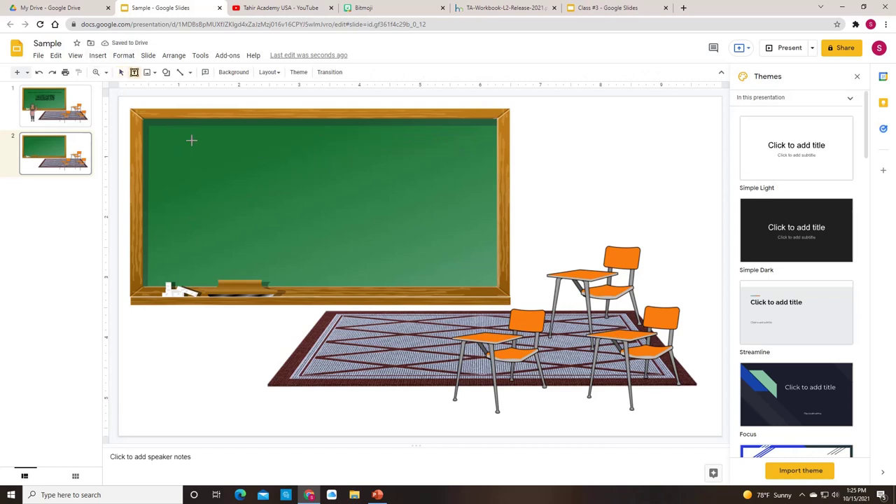
{"action": "left_click_drag", "start_coordinate": [193, 141], "coordinate": [463, 241]}
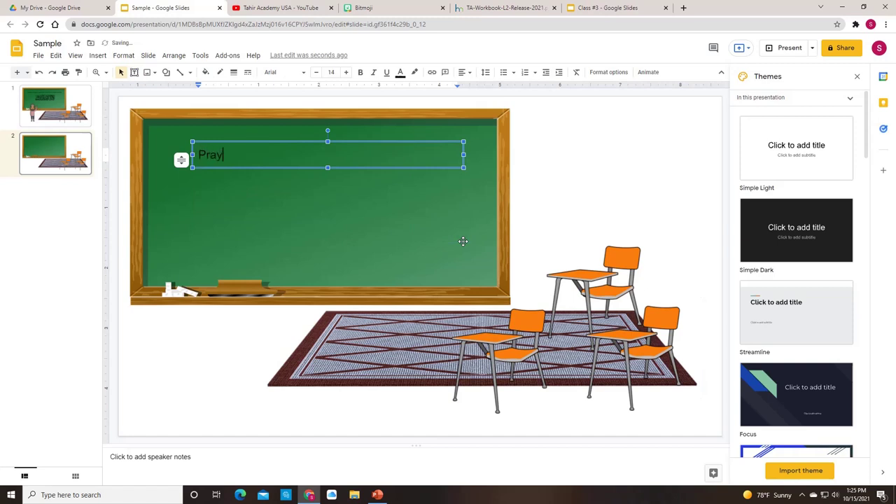
{"action": "type", "text": "Prayer between two Sajd"}
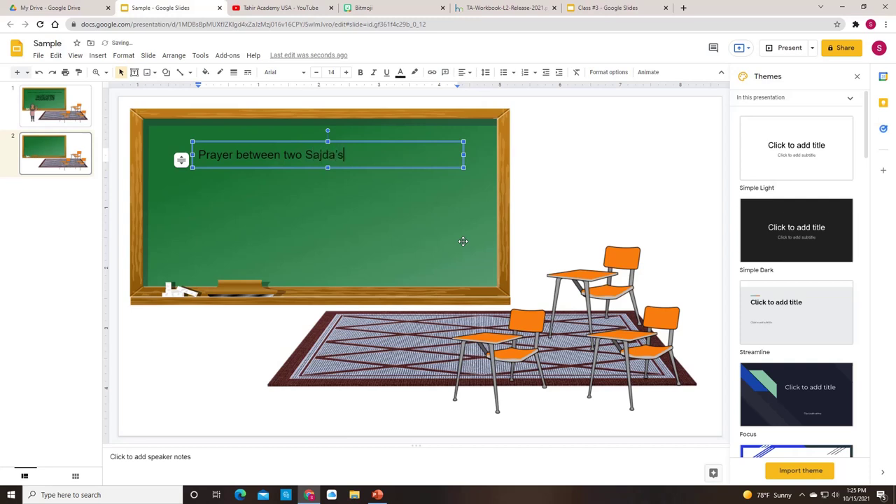
{"action": "type", "text": "a's"}
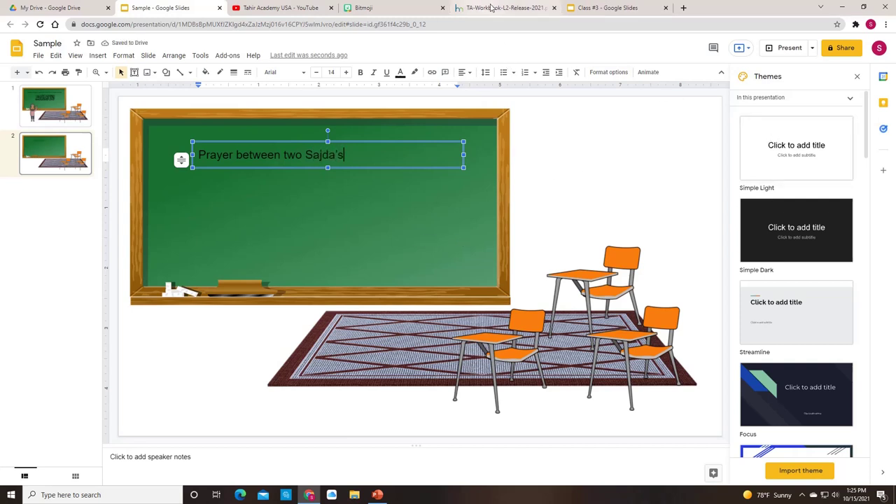
Find the Prayer Between Two Sajdahs on page 46 of the TA-Workbook-L2-Release-2021 PDF and try selecting its text
{"action": "left_click", "coordinate": [499, 8]}
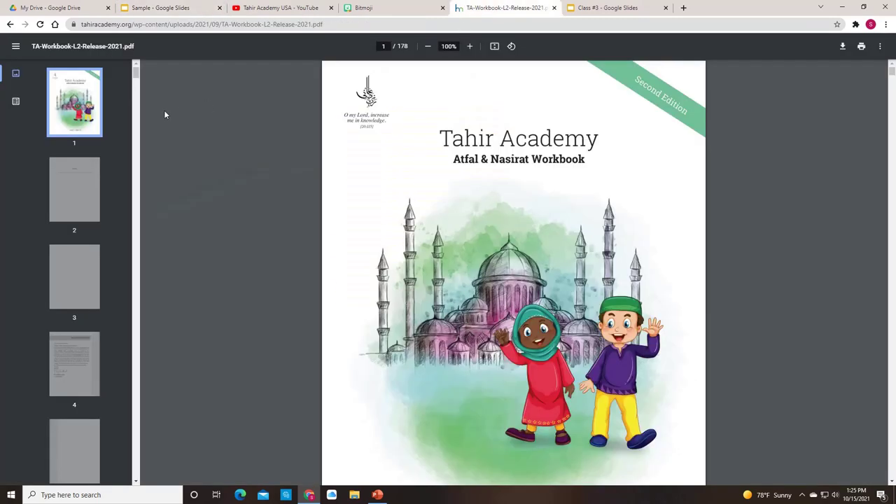
{"action": "scroll", "coordinate": [63, 213], "scroll_direction": "down", "scroll_amount": 5}
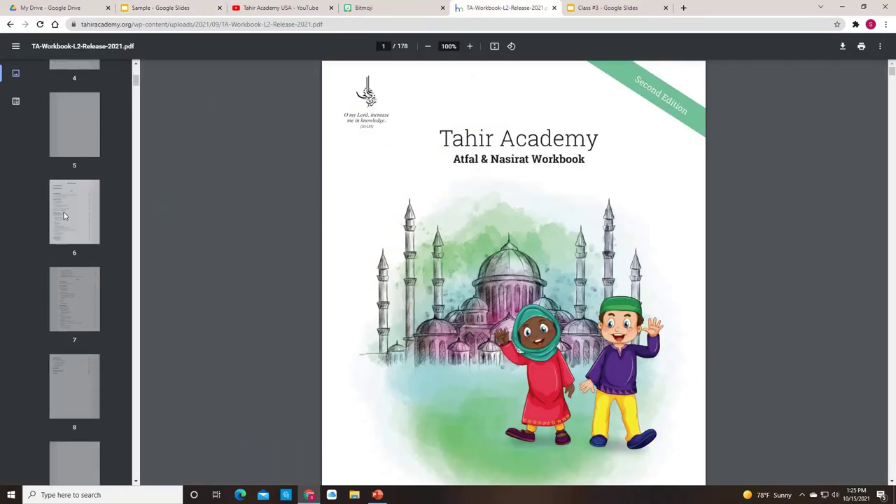
{"action": "scroll", "coordinate": [64, 213], "scroll_direction": "down", "scroll_amount": 15}
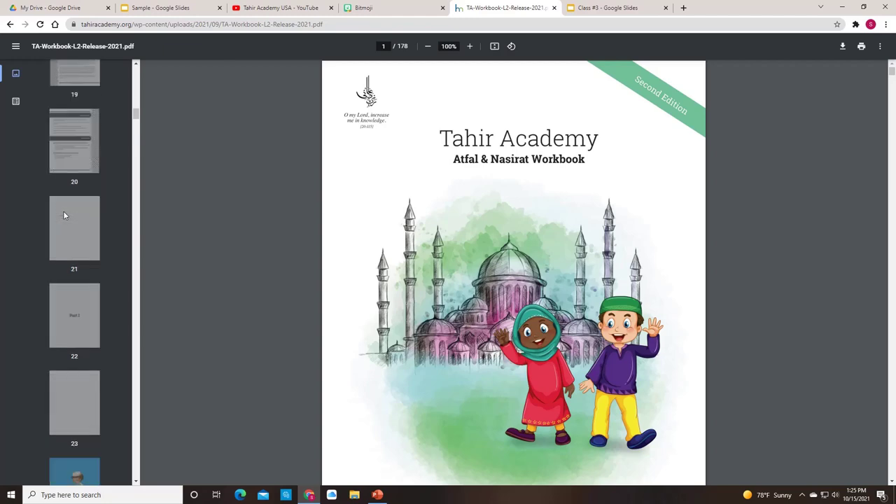
{"action": "scroll", "coordinate": [64, 215], "scroll_direction": "down", "scroll_amount": 18}
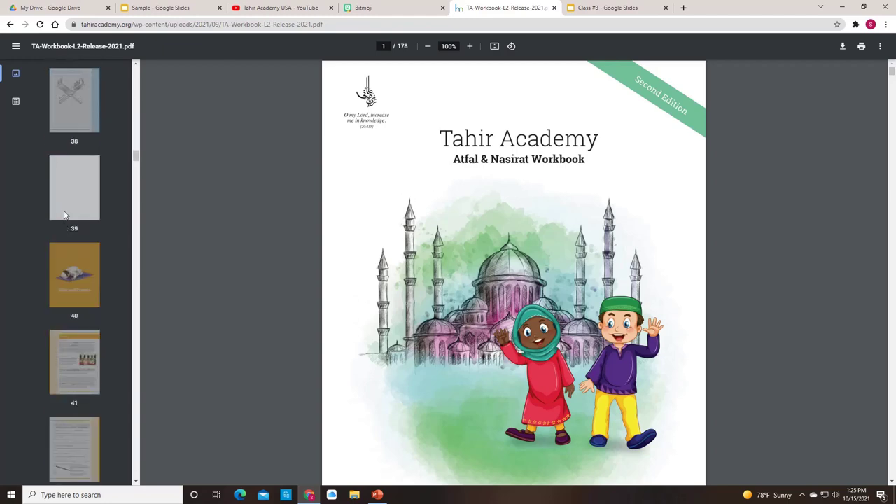
{"action": "scroll", "coordinate": [64, 215], "scroll_direction": "down", "scroll_amount": 4}
{"action": "scroll", "coordinate": [63, 213], "scroll_direction": "down", "scroll_amount": 4}
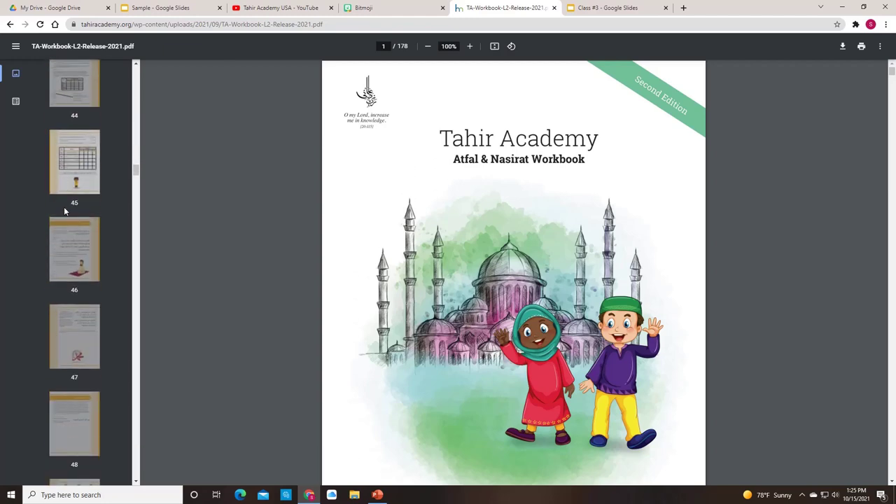
{"action": "left_click", "coordinate": [73, 239]}
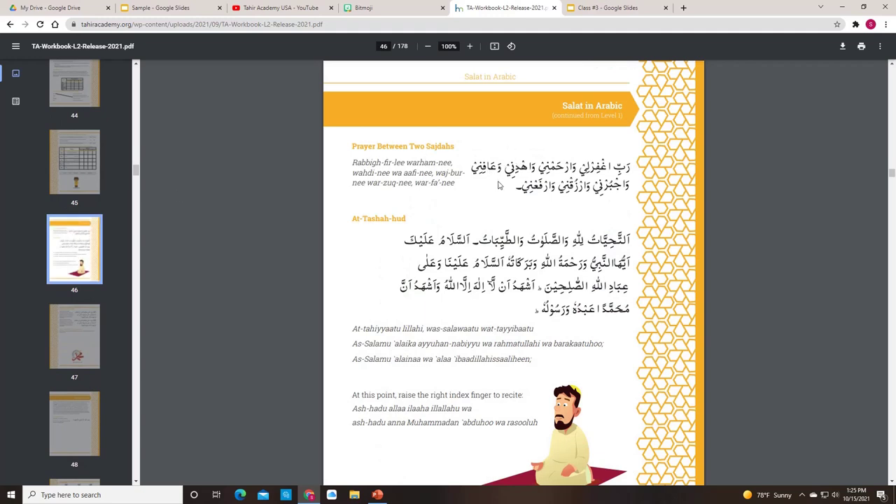
{"action": "left_click_drag", "start_coordinate": [353, 146], "coordinate": [462, 168]}
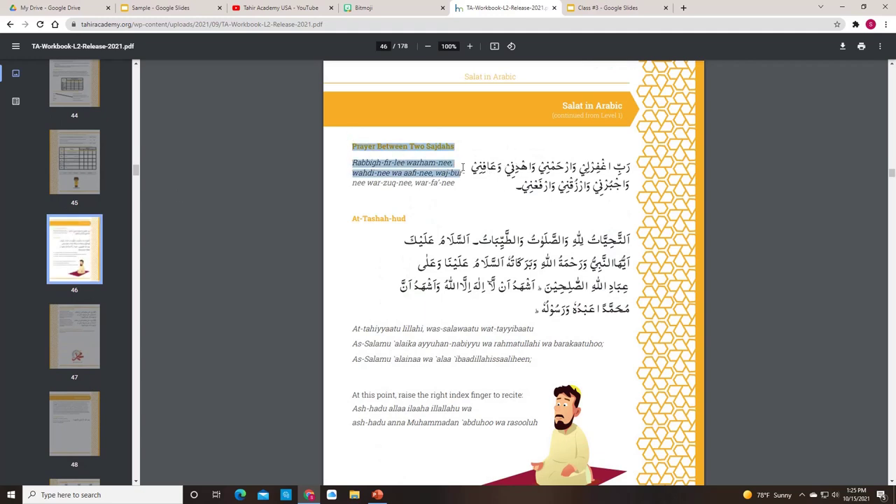
{"action": "left_click", "coordinate": [600, 188]}
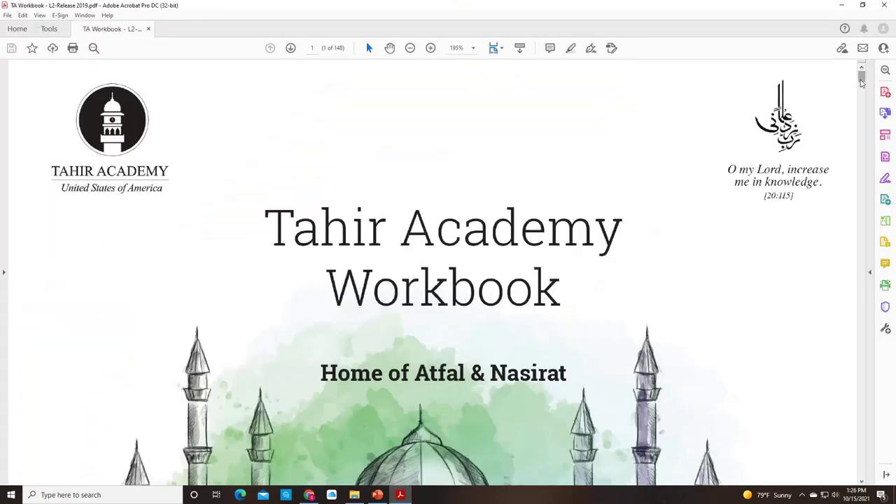
In the Acrobat copy of the Level 2 workbook, take a snapshot of the Arabic Prayer between two Sajdahs on page 23
{"action": "left_click_drag", "start_coordinate": [861, 73], "coordinate": [868, 171]}
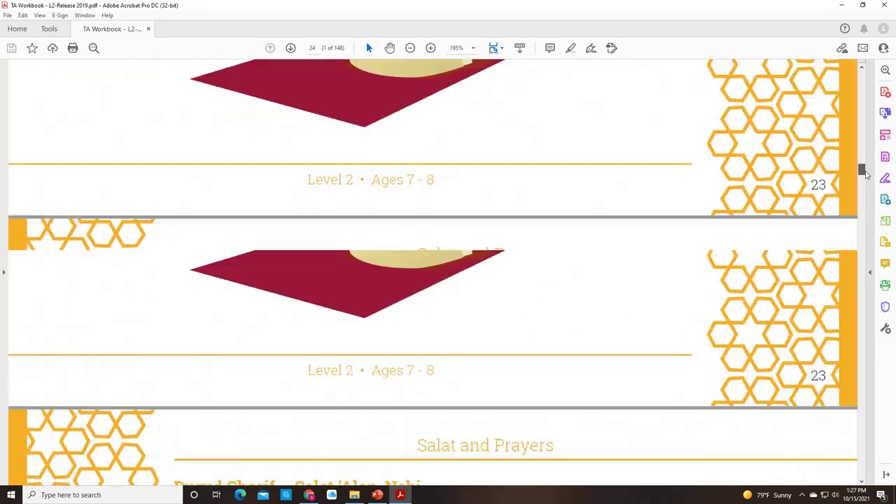
{"action": "scroll", "coordinate": [672, 199], "scroll_direction": "up", "scroll_amount": 8}
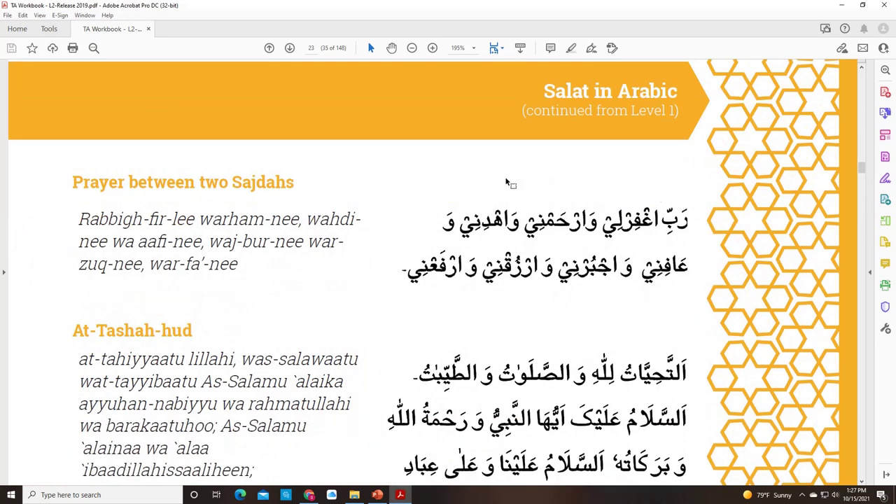
{"action": "left_click", "coordinate": [24, 16]}
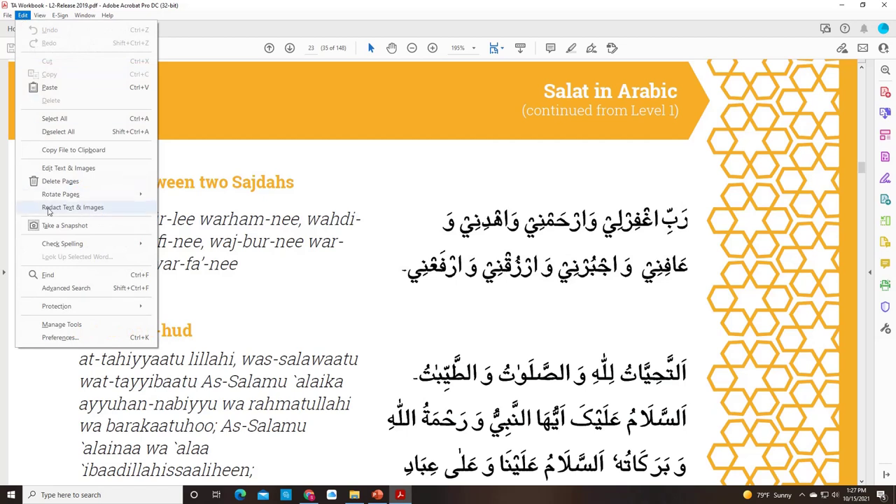
{"action": "left_click", "coordinate": [54, 226]}
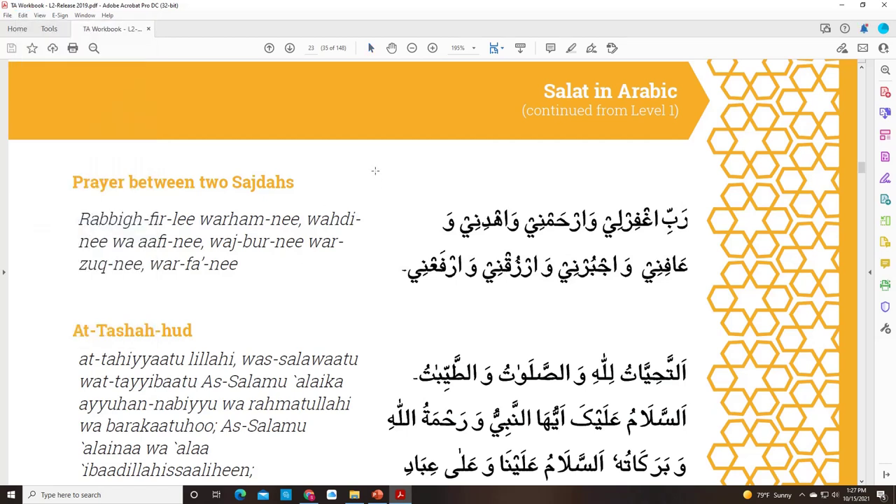
{"action": "left_click_drag", "start_coordinate": [378, 166], "coordinate": [708, 299]}
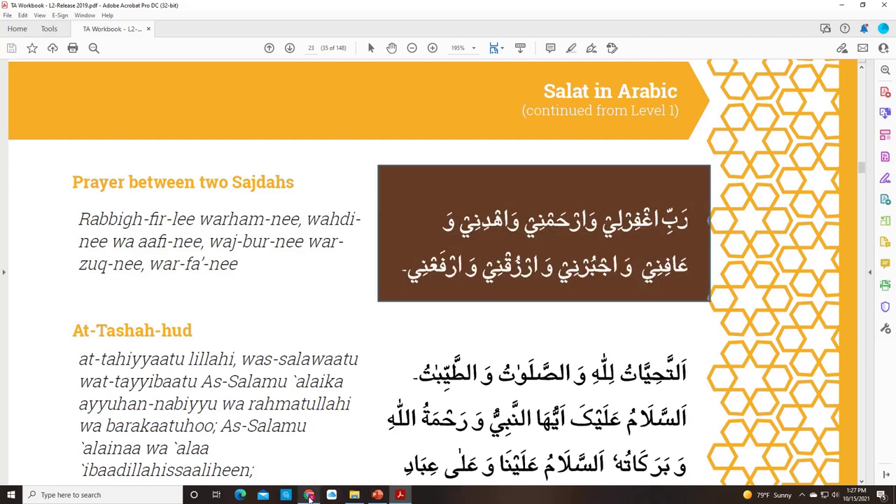
Switch back to the Sample presentation in Chrome, paste the Arabic prayer snapshot and shrink it to fit on the chalkboard below the title
{"action": "mouse_move", "coordinate": [309, 498]}
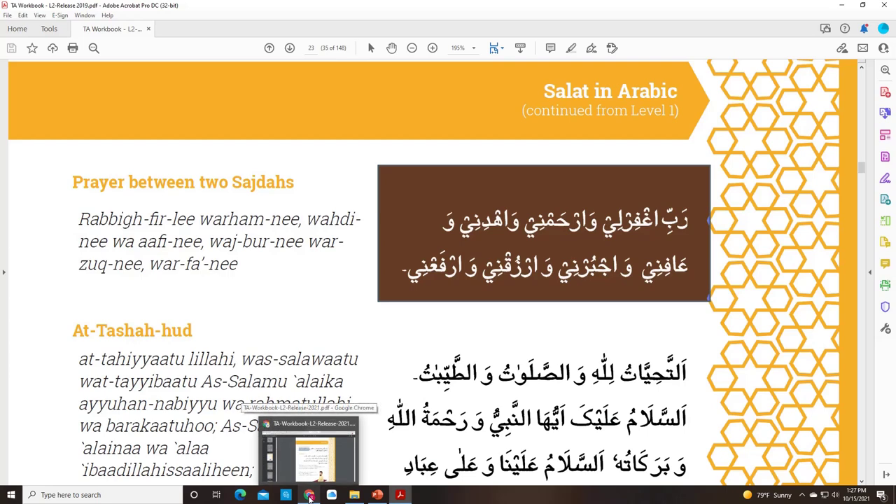
{"action": "left_click", "coordinate": [310, 496]}
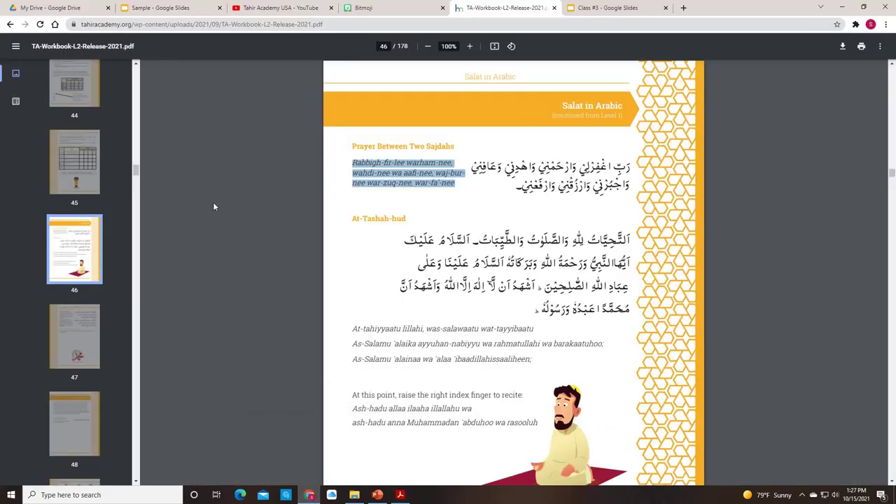
{"action": "left_click", "coordinate": [172, 7]}
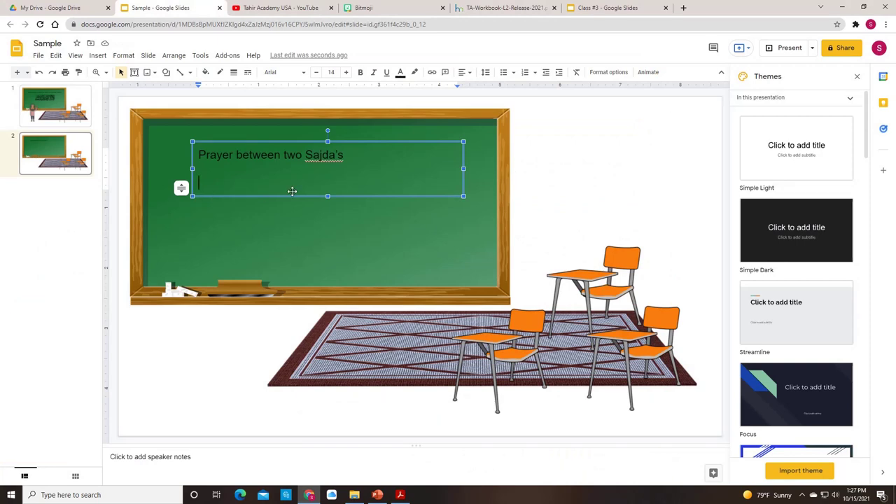
{"action": "left_click", "coordinate": [328, 195]}
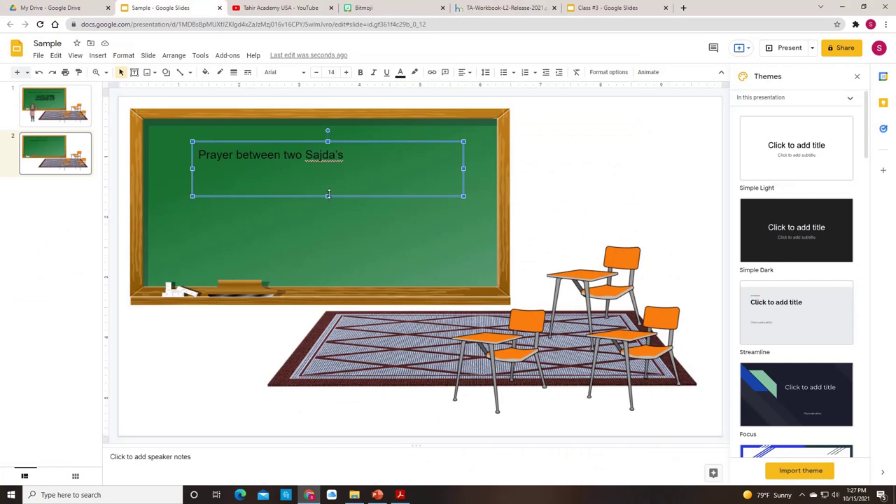
{"action": "left_click", "coordinate": [310, 226]}
{"action": "right_click", "coordinate": [311, 230]}
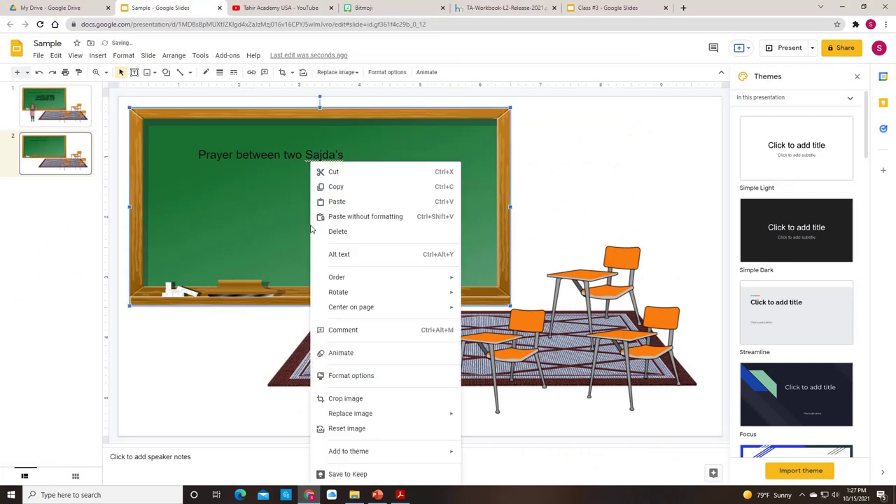
{"action": "left_click", "coordinate": [335, 201]}
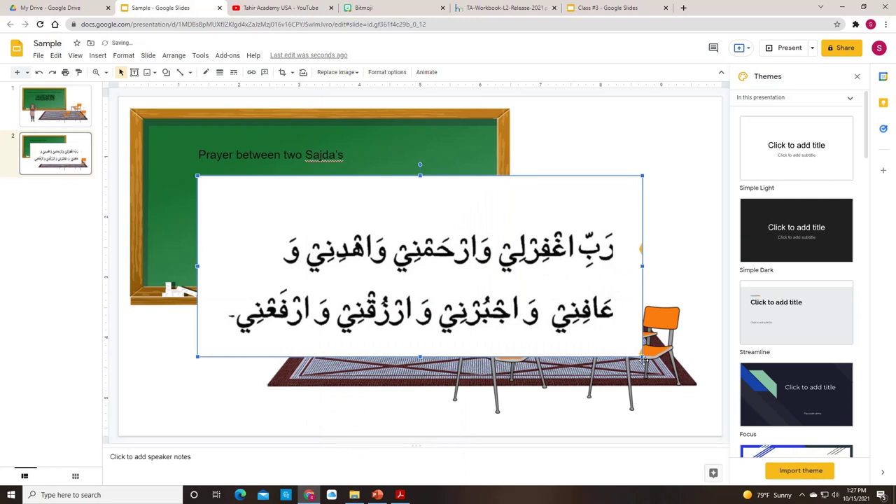
{"action": "left_click_drag", "start_coordinate": [641, 355], "coordinate": [391, 237]}
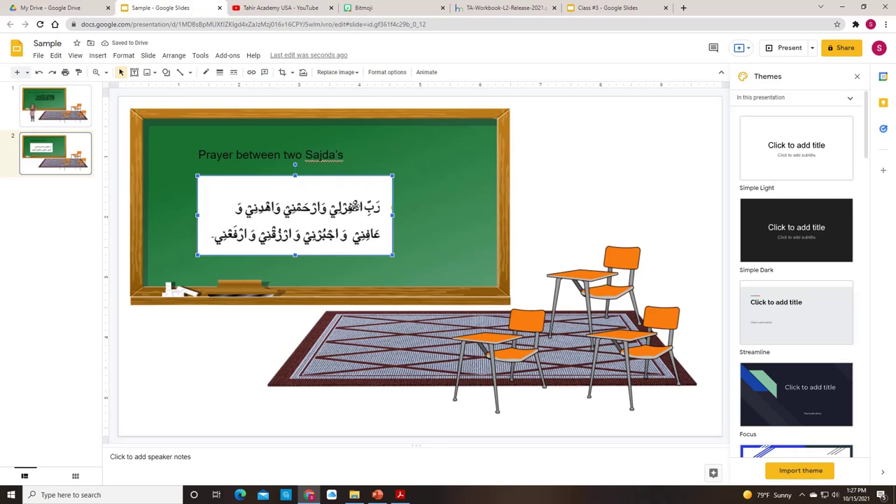
On YouTube, open "Salat Series - Episode 5: Jilsah" from Tahir Academy USA's Level 2 - Salat & Prayers playlist
{"action": "left_click", "coordinate": [267, 8]}
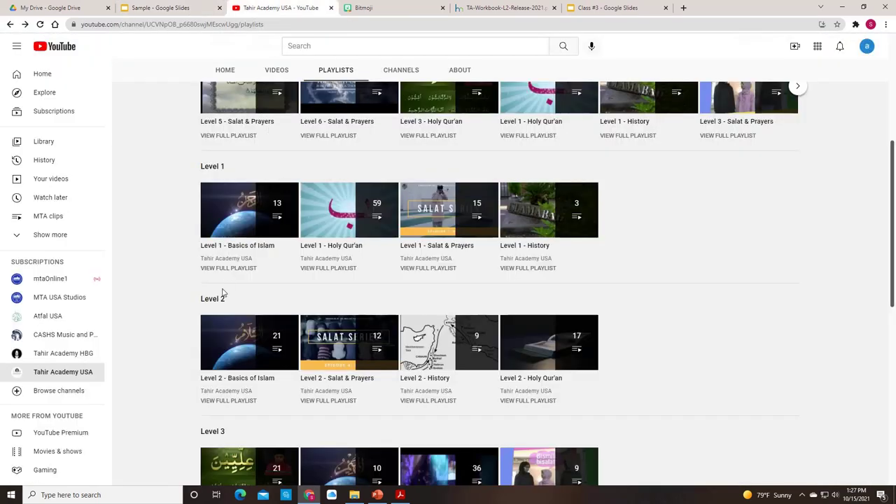
{"action": "left_click", "coordinate": [338, 405]}
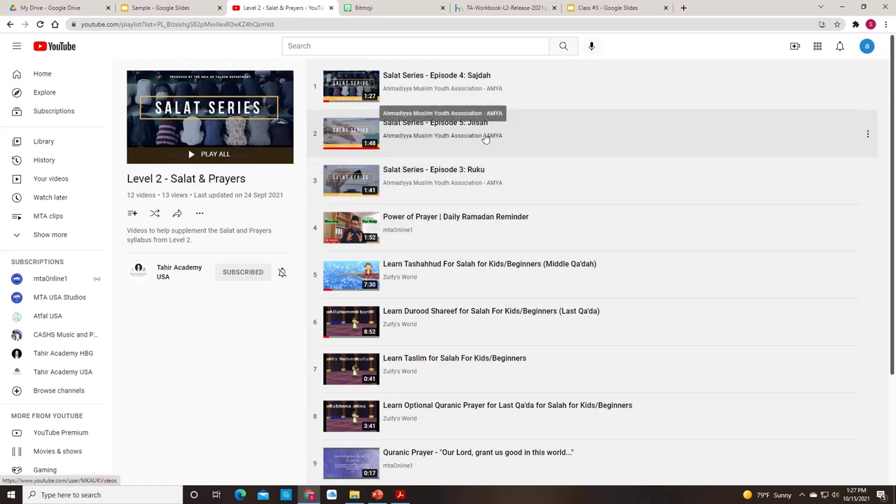
{"action": "left_click", "coordinate": [485, 136]}
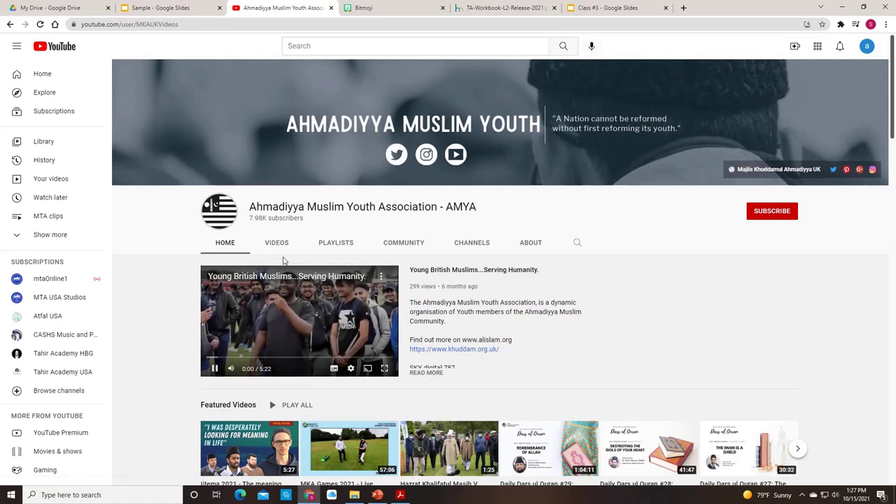
{"action": "left_click", "coordinate": [10, 24]}
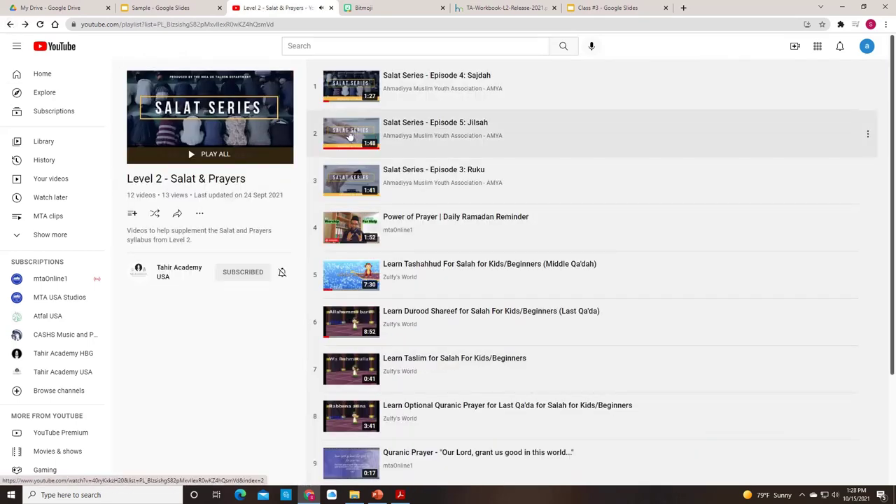
{"action": "left_click", "coordinate": [351, 135]}
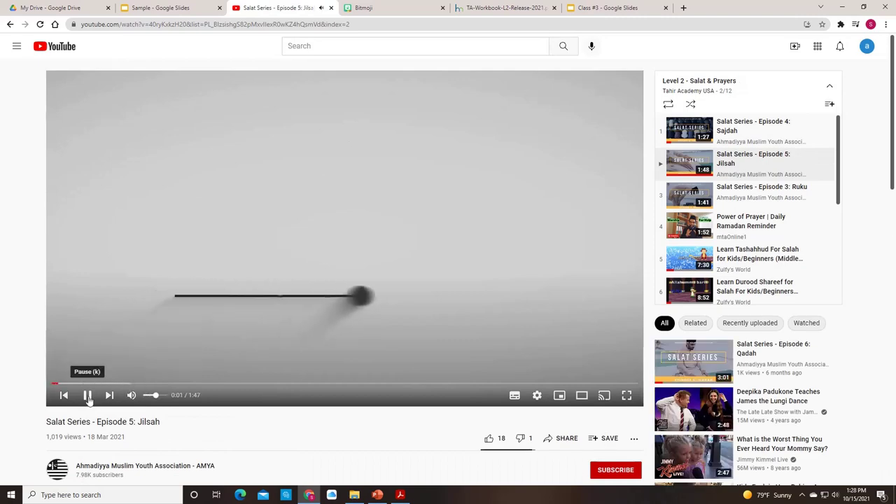
Pause the Jilsah video and skip ahead through it to about 0:58 to preview the sitting position
{"action": "left_click", "coordinate": [89, 396]}
{"action": "left_click", "coordinate": [250, 384]}
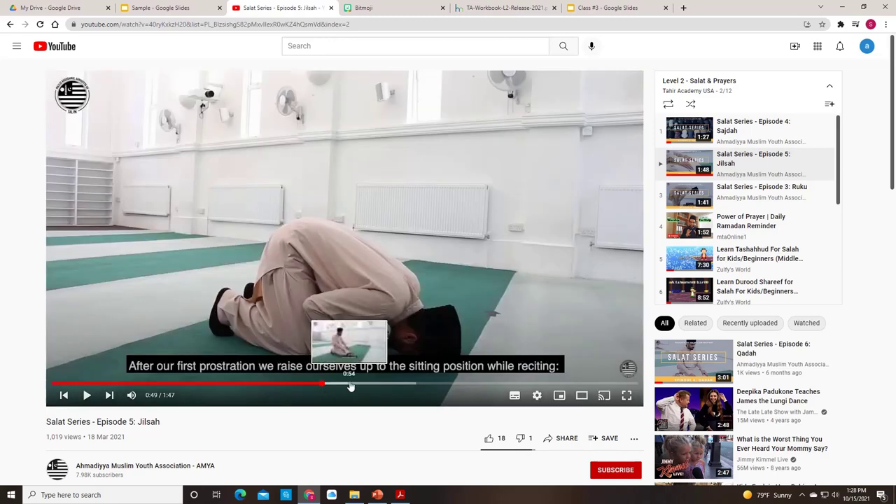
{"action": "left_click", "coordinate": [351, 387]}
{"action": "left_click", "coordinate": [378, 388]}
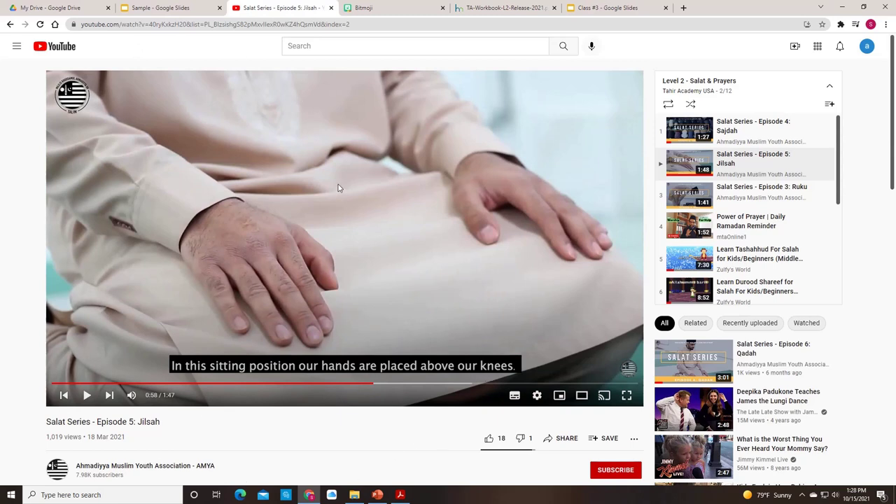
Copy the Jilsah video's URL and return to the prayer image on slide 2 of the Sample presentation
{"action": "left_click", "coordinate": [261, 25]}
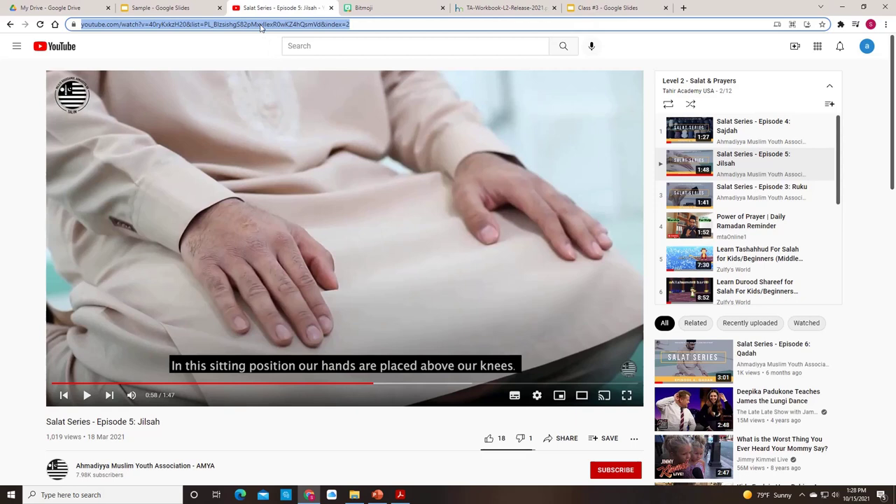
{"action": "right_click", "coordinate": [260, 27]}
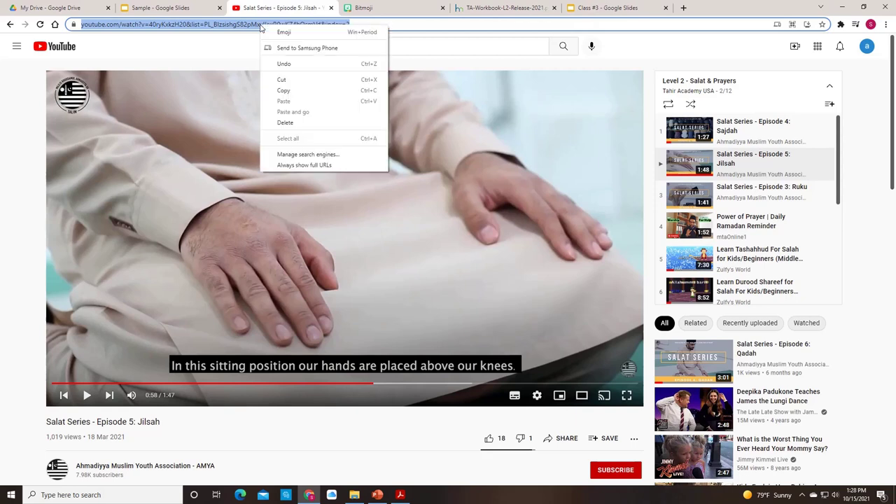
{"action": "left_click", "coordinate": [304, 91]}
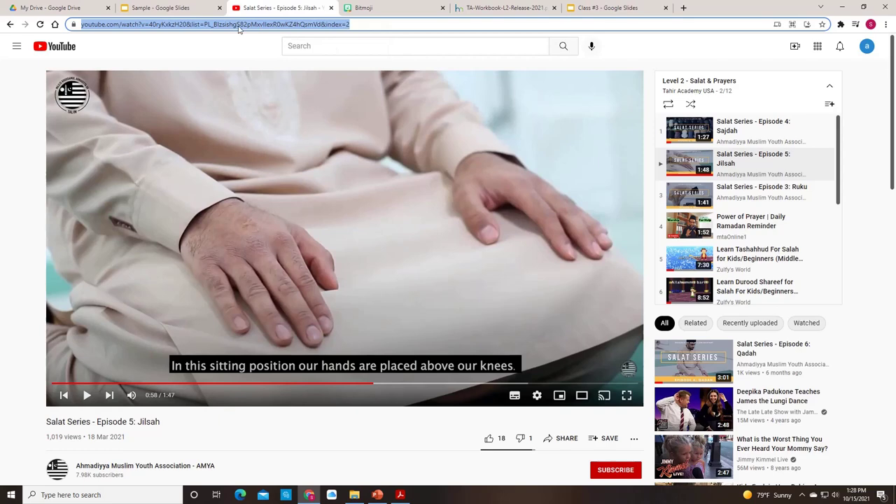
{"action": "left_click", "coordinate": [183, 8]}
{"action": "left_click", "coordinate": [370, 197]}
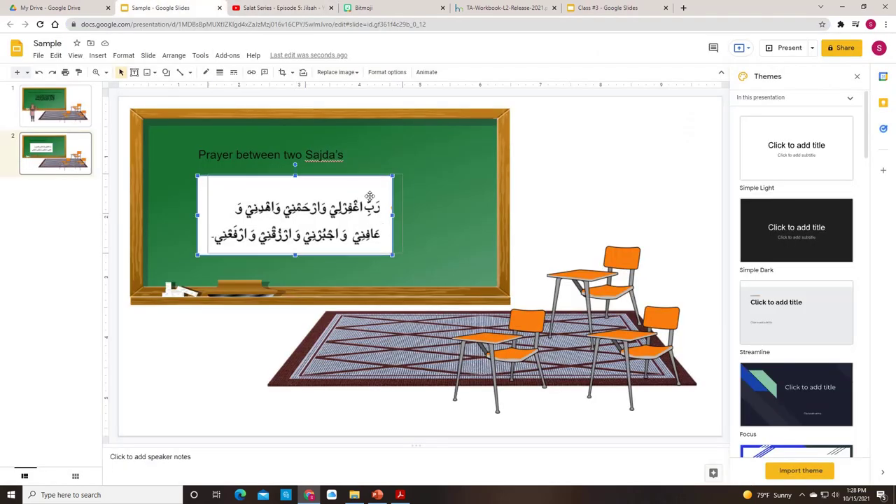
Move the Arabic prayer image slightly up toward the chalkboard's center and link it to the copied Jilsah YouTube video URL
{"action": "left_click_drag", "start_coordinate": [370, 197], "coordinate": [397, 193]}
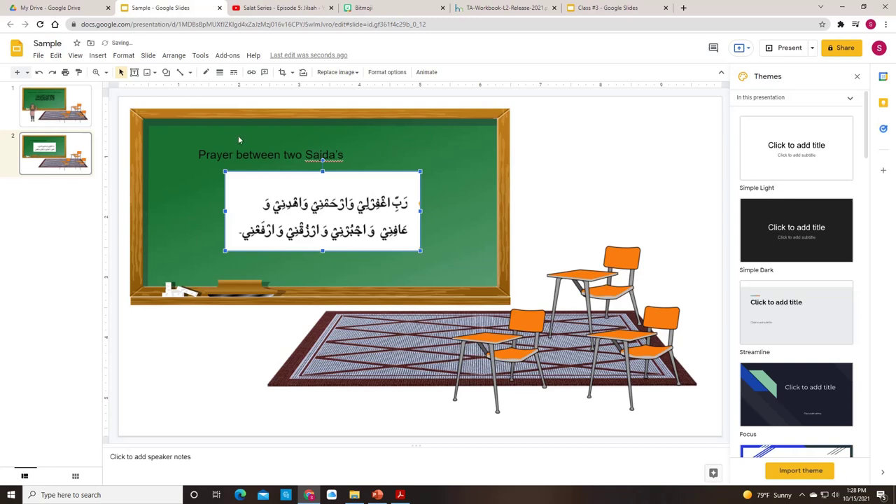
{"action": "left_click", "coordinate": [98, 56]}
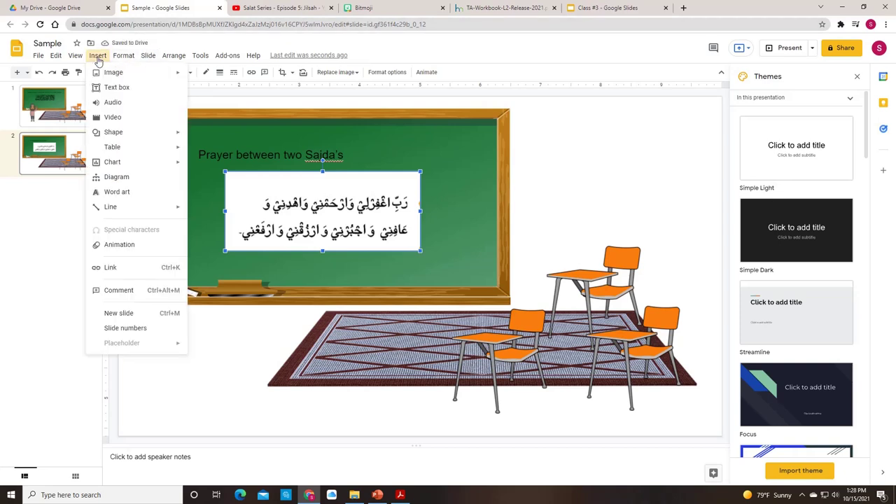
{"action": "left_click", "coordinate": [116, 275]}
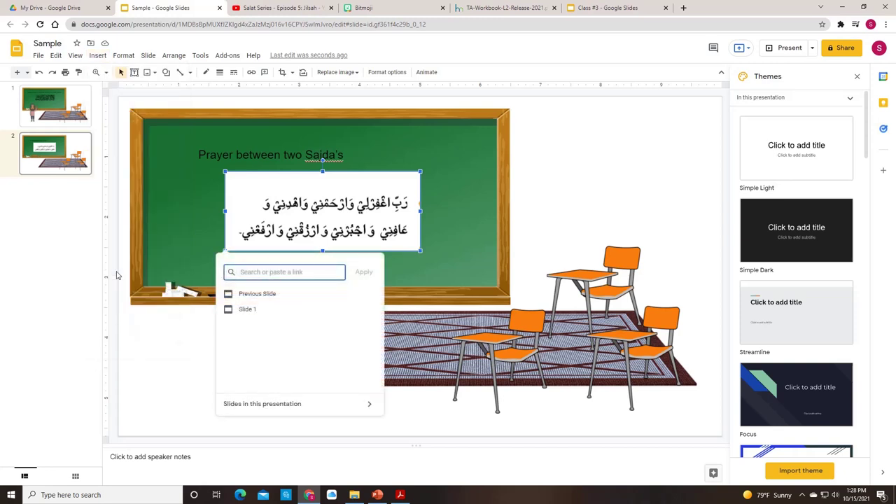
{"action": "right_click", "coordinate": [252, 271]}
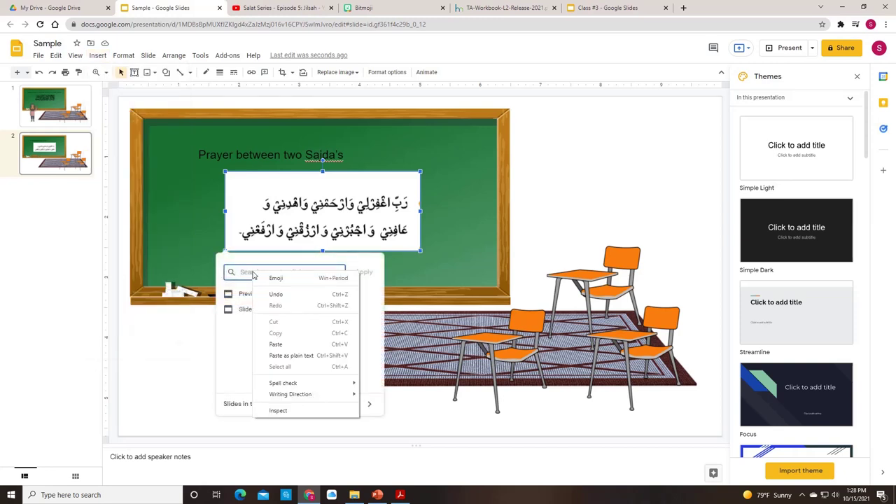
{"action": "left_click", "coordinate": [275, 343]}
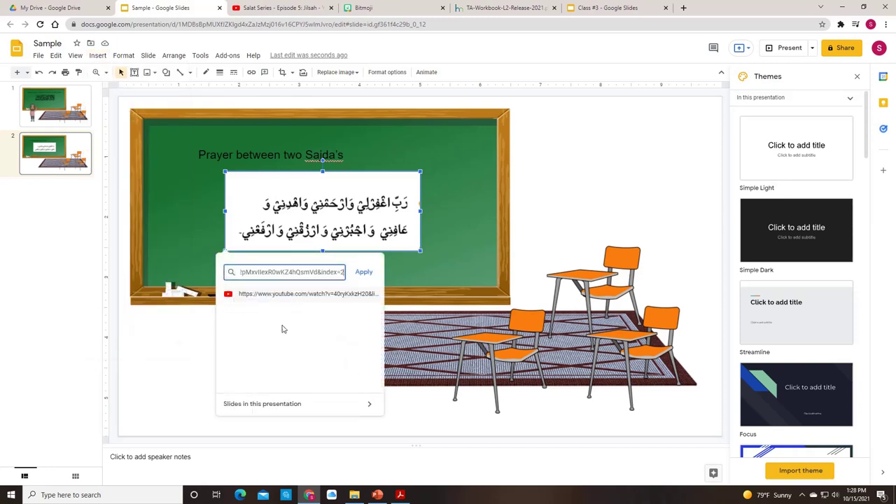
{"action": "left_click", "coordinate": [367, 274]}
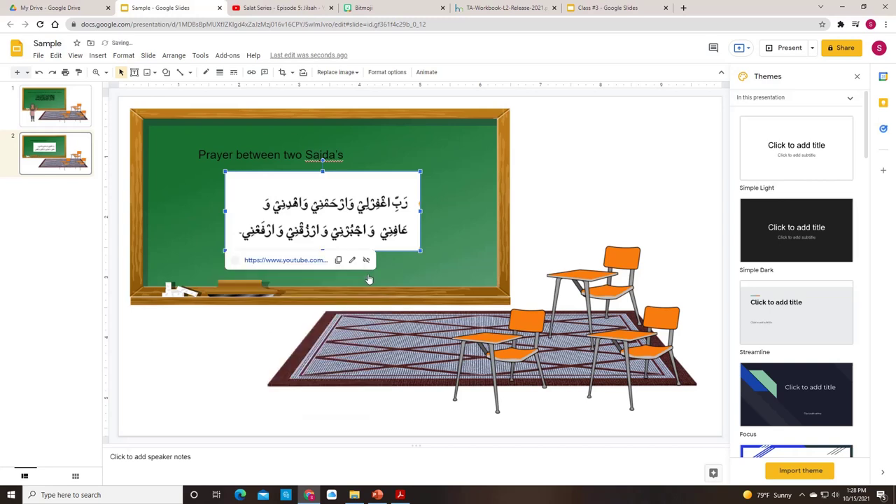
Check the video link attached to the prayer image on slide 2, leaving the image deselected
{"action": "left_click", "coordinate": [149, 374]}
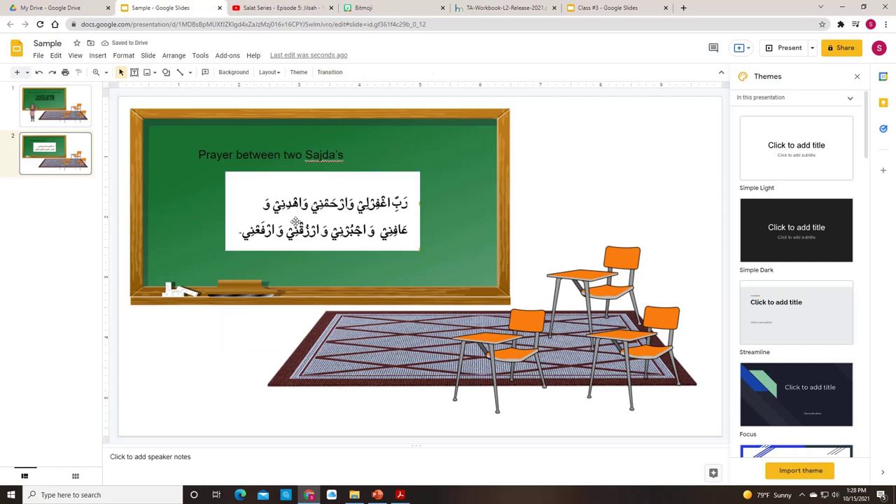
{"action": "left_click", "coordinate": [297, 218]}
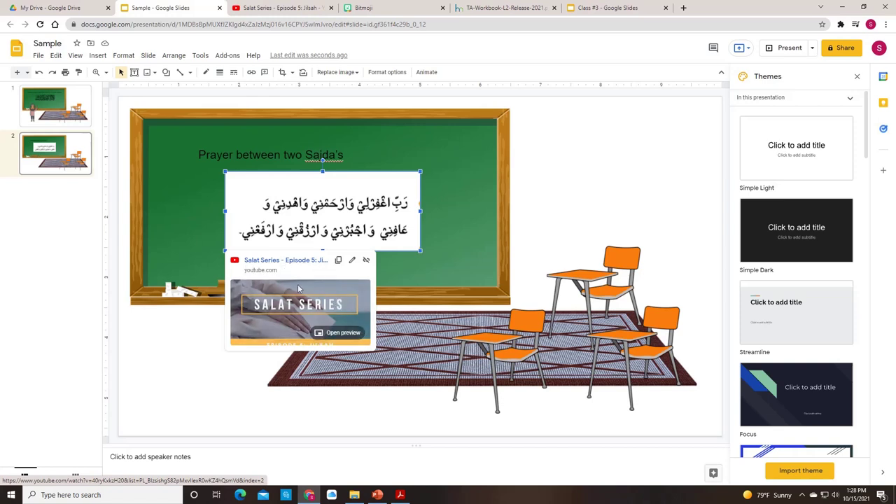
{"action": "left_click", "coordinate": [609, 236]}
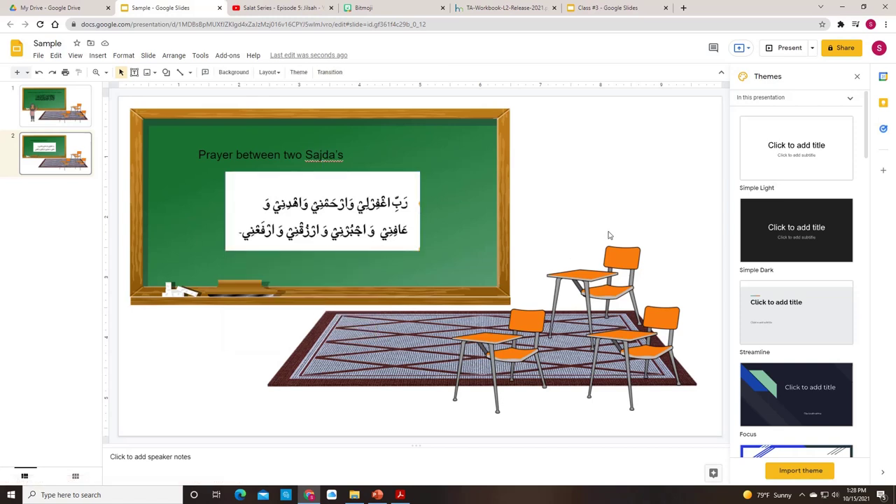
Close the theme choices, go to slide 1 and examine the options for emailing the presentation file without sending it
{"action": "left_click", "coordinate": [857, 76]}
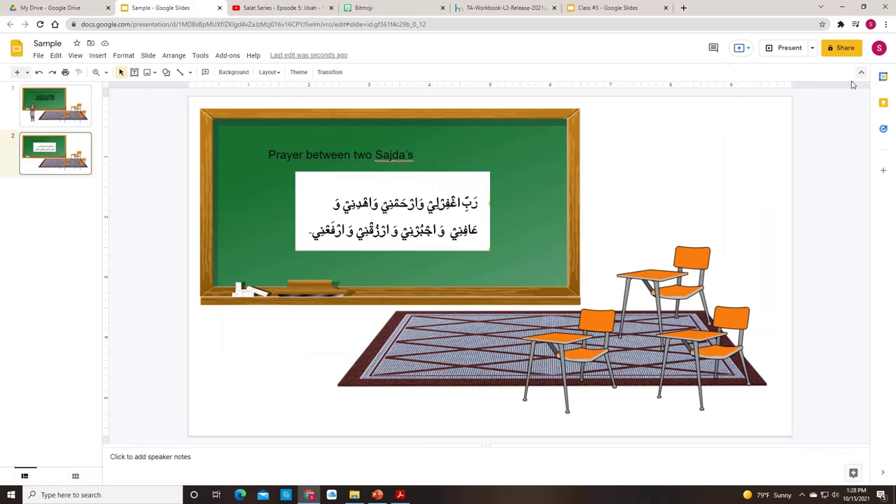
{"action": "left_click", "coordinate": [59, 126]}
{"action": "left_click", "coordinate": [38, 55]}
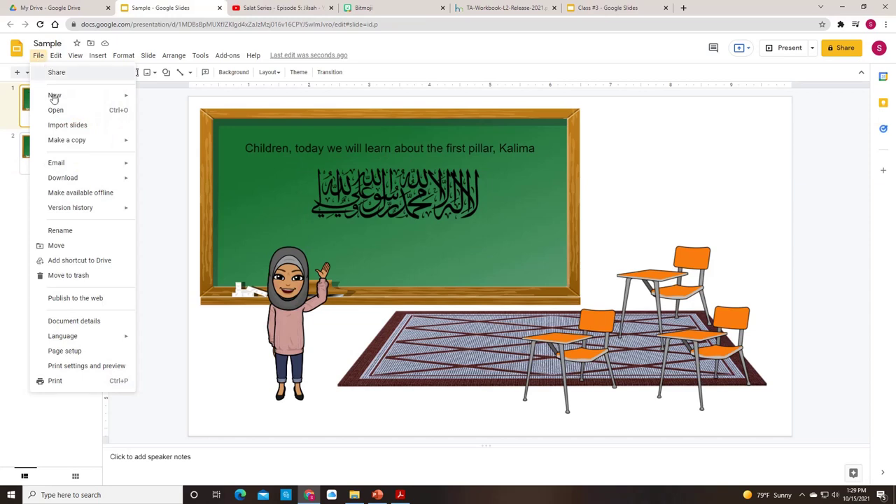
{"action": "mouse_move", "coordinate": [77, 165]}
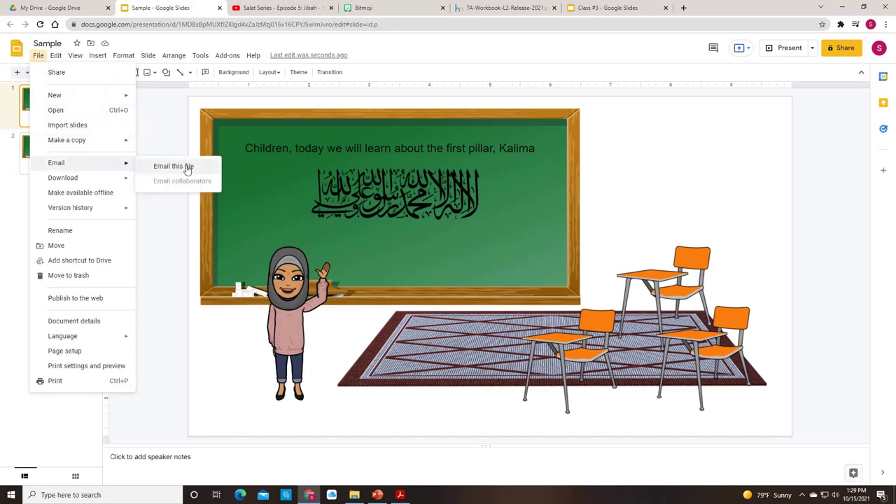
{"action": "left_click", "coordinate": [167, 133]}
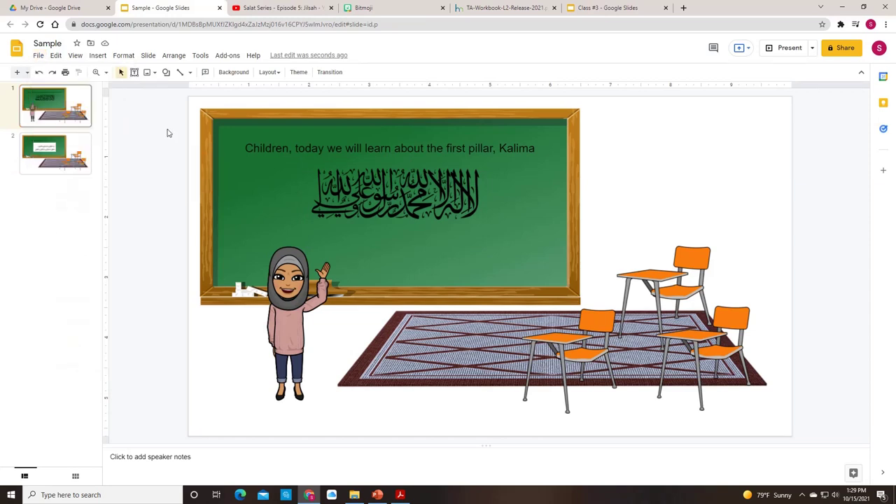